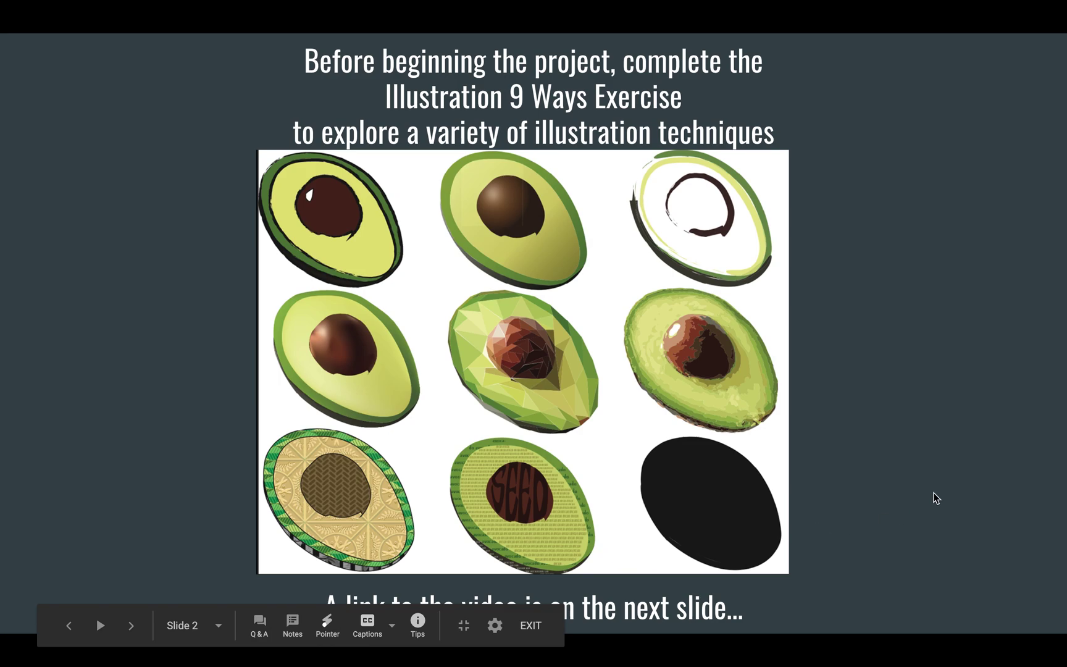
Step: Advance the slideshow to slide 7, 'Example Workflow'
key("Right")
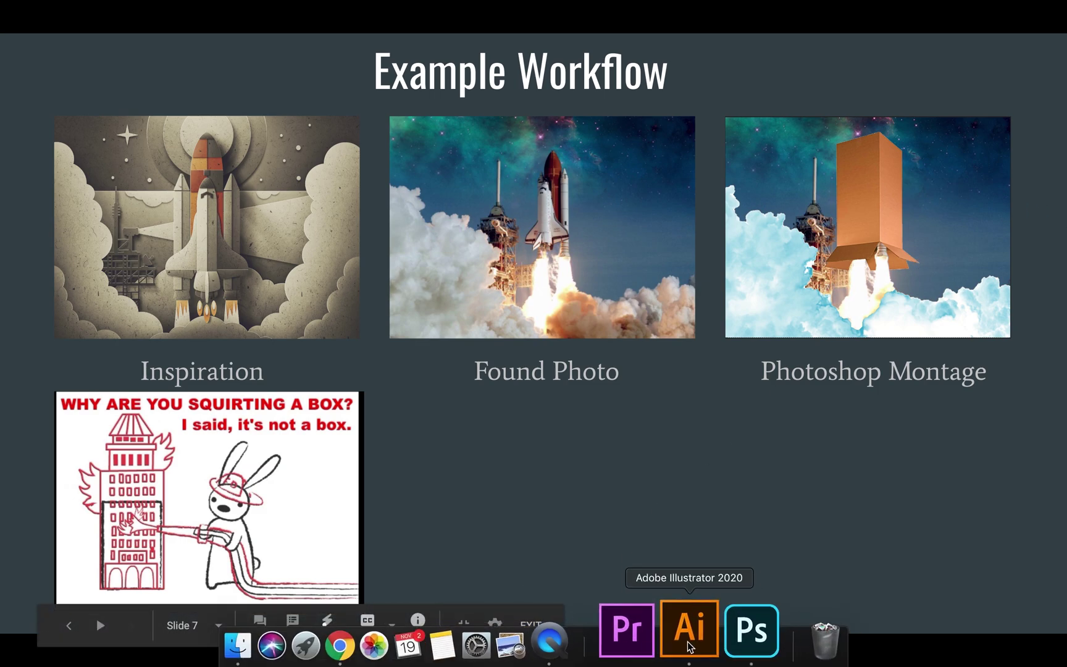
Step: Bring up Launch.psd, toggle the cardboard-box Layer 1 on and off to compare, and zoom in
left_click(727, 629)
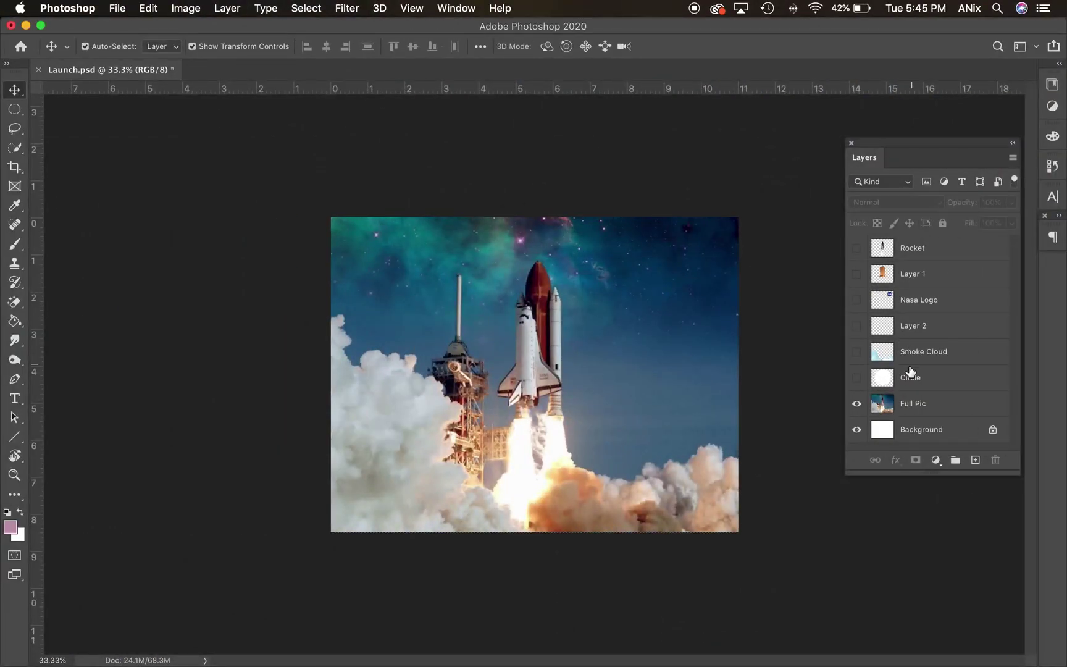
left_click(856, 274)
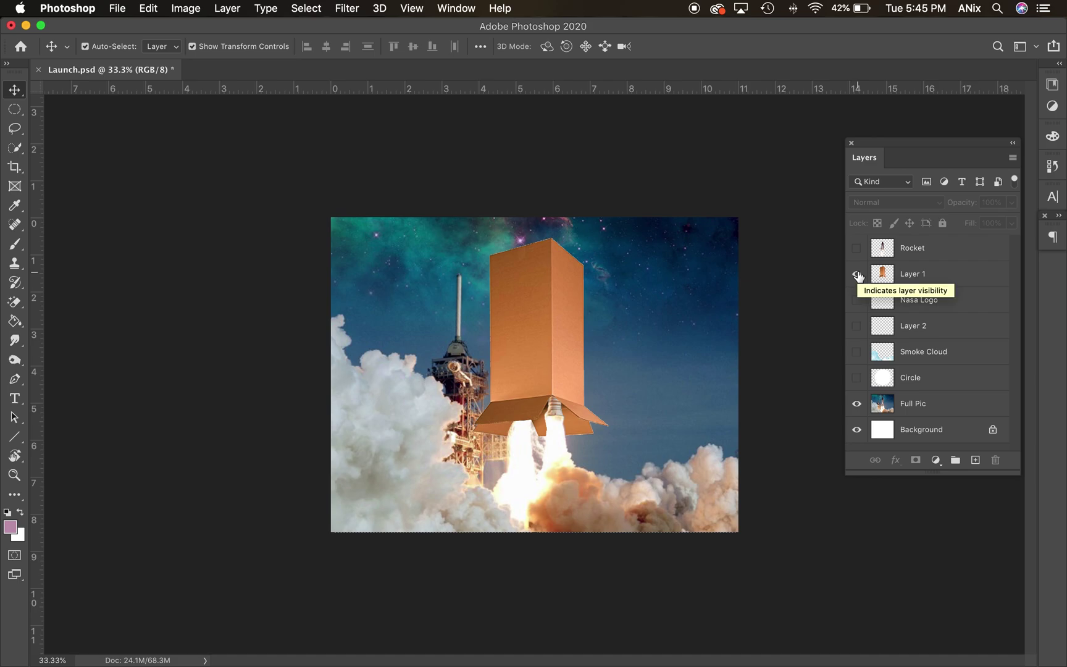
left_click(856, 274)
left_click(856, 274)
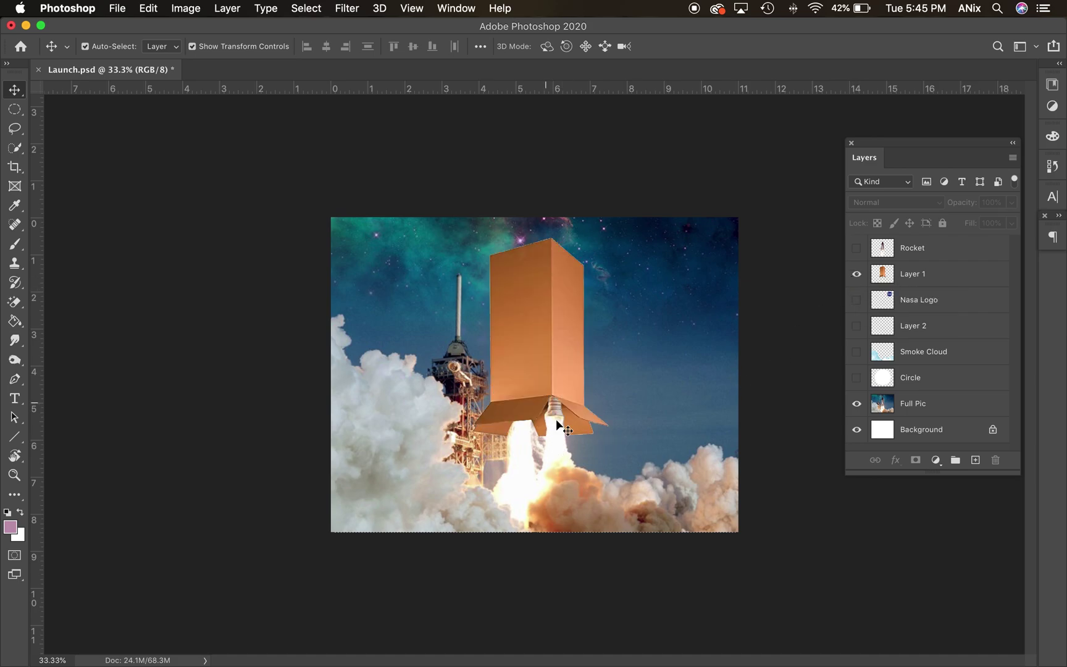
key("super+equal")
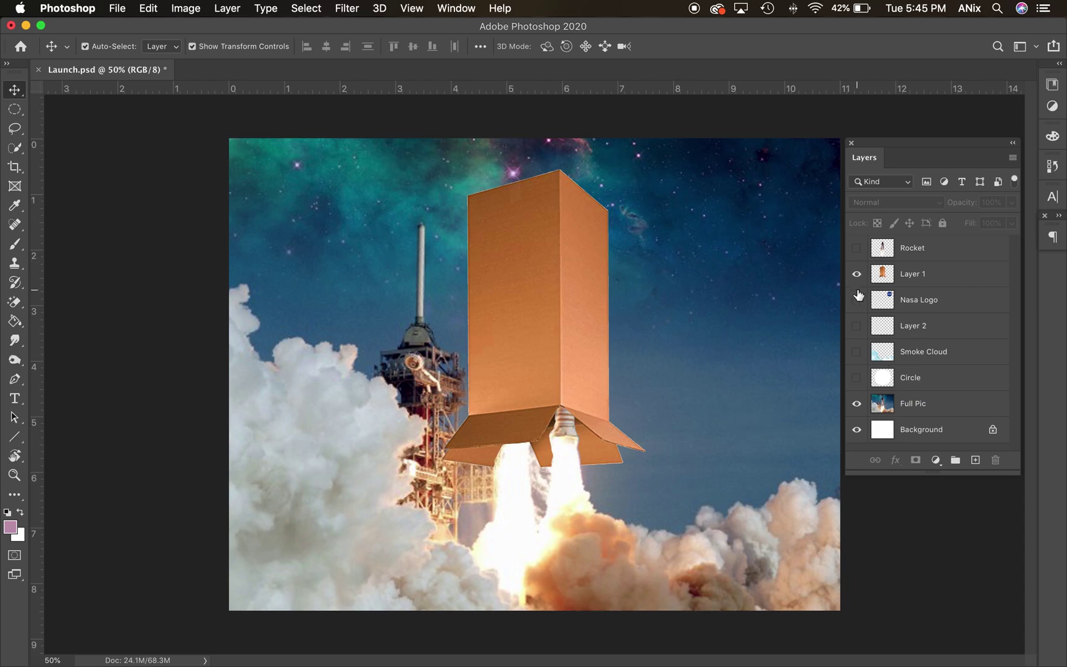
Step: Make the blue Smoke Cloud layer active and visible, toggling it to compare
left_click(856, 351)
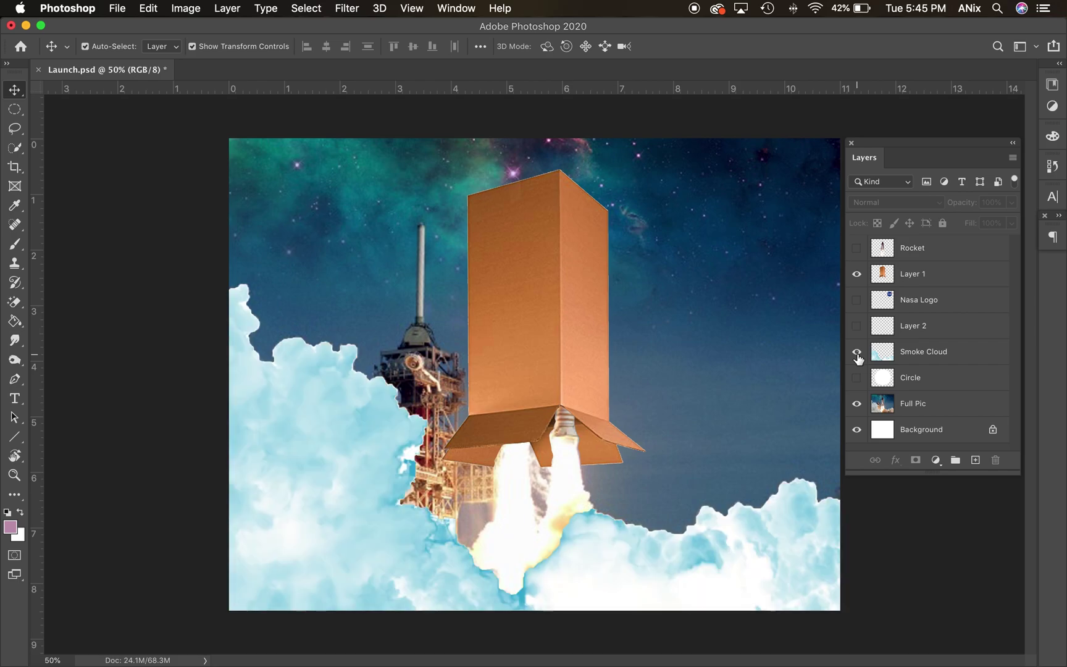
left_click(856, 352)
left_click(880, 352)
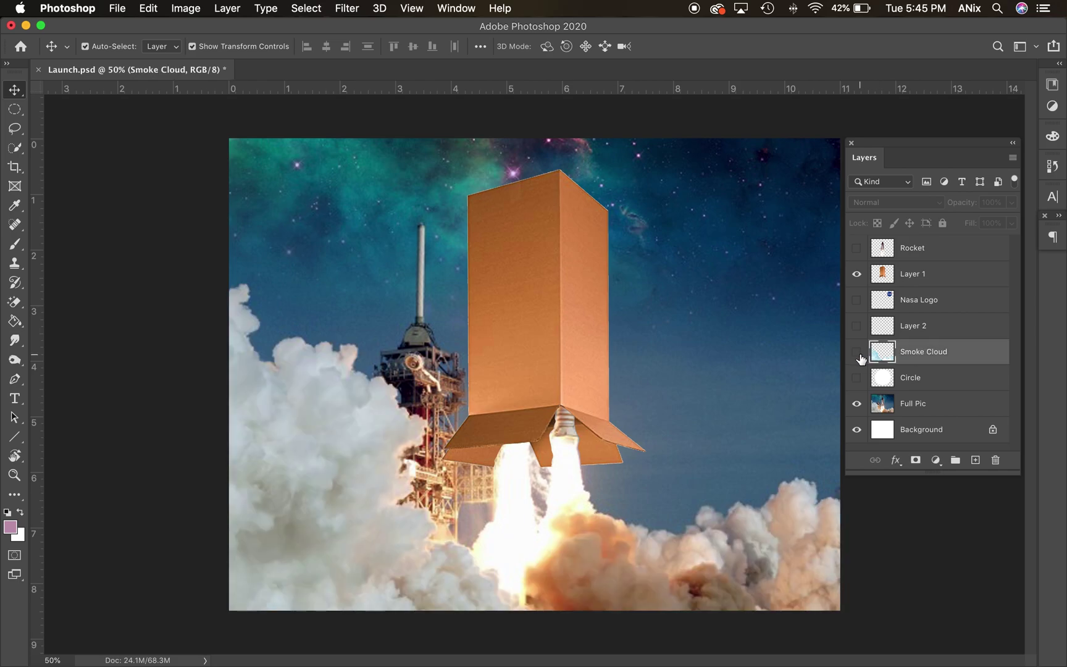
left_click(856, 351)
left_click(858, 353)
left_click(855, 352)
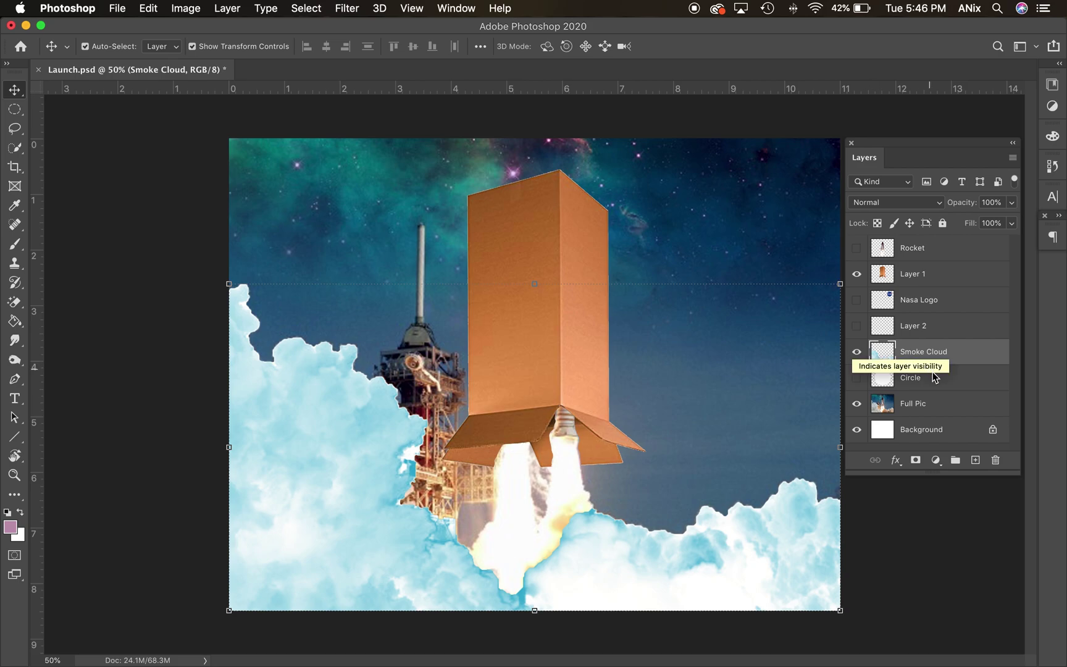
Step: Show the white Circle layer and load its outline as a selection
left_click(926, 377)
left_click(856, 378)
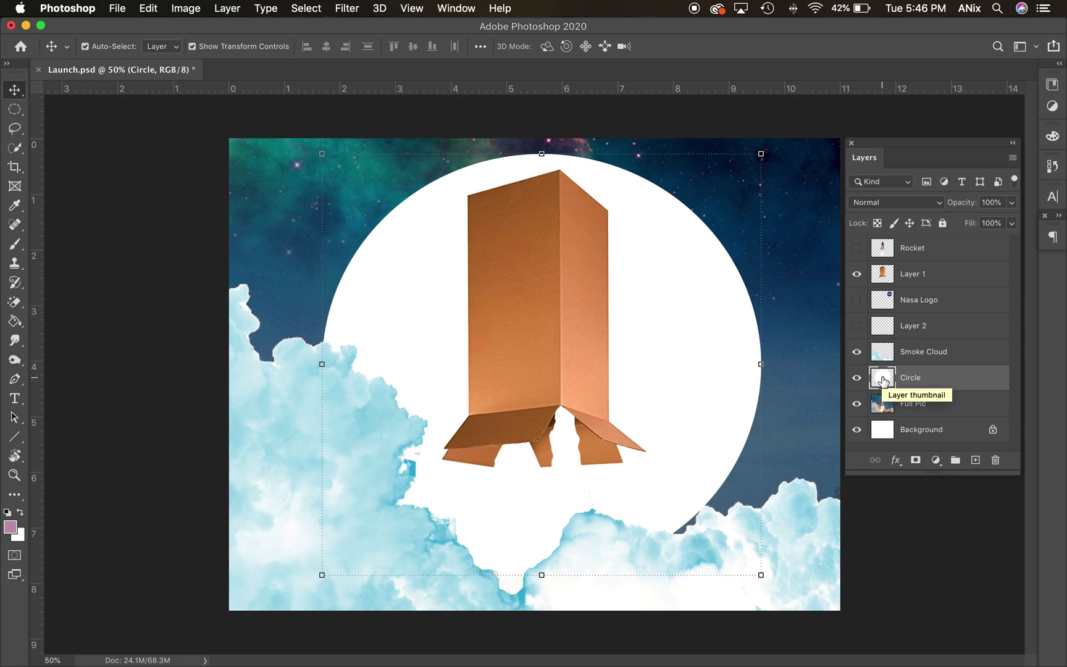
left_click(884, 380, "super")
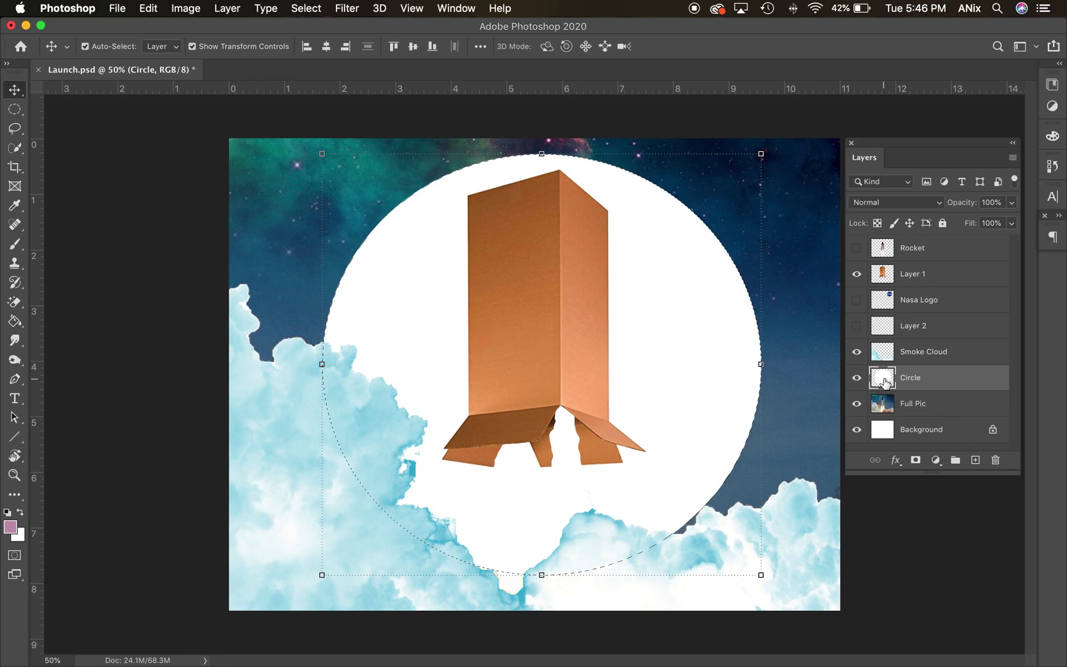
Step: Invert the circle selection and apply a Black & White adjustment to Full Pic outside it
left_click(307, 8)
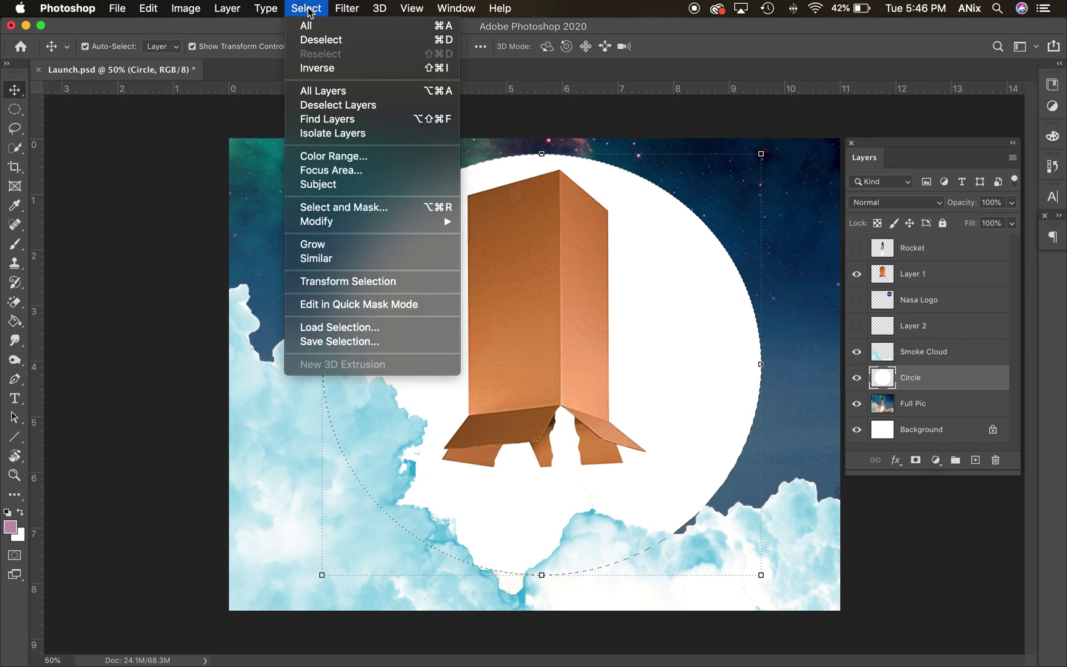
left_click(319, 68)
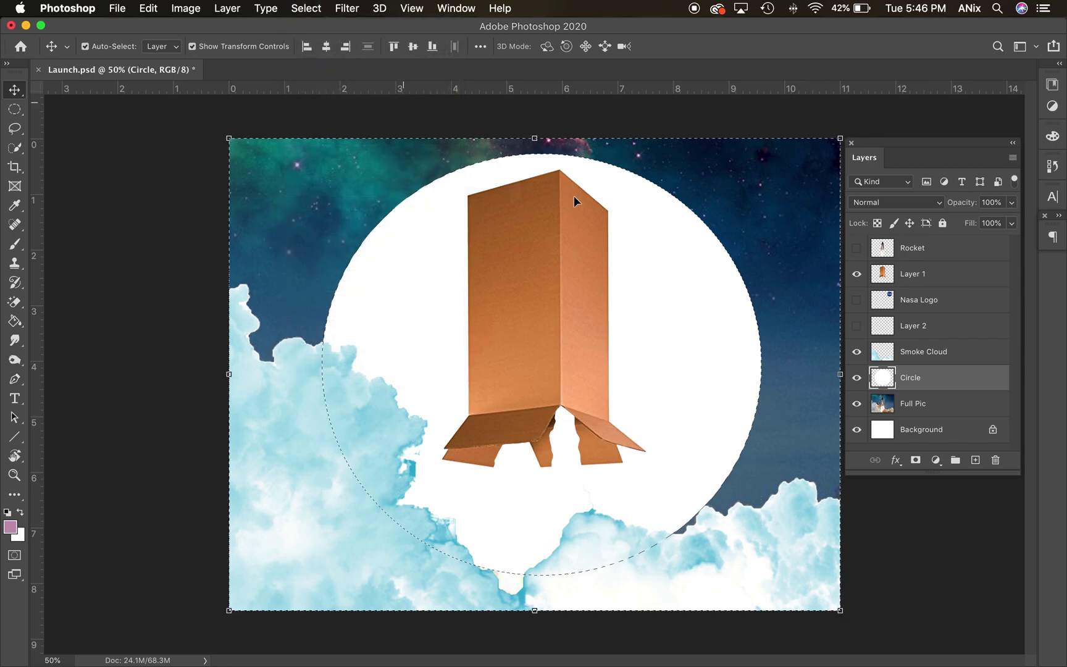
left_click(935, 408)
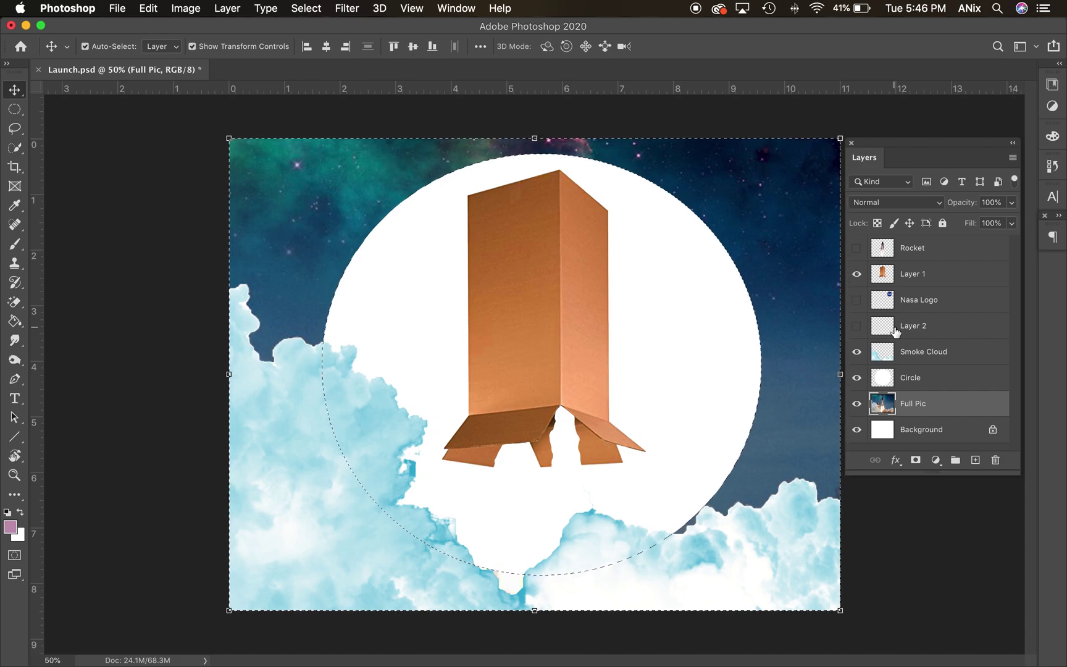
left_click(856, 377)
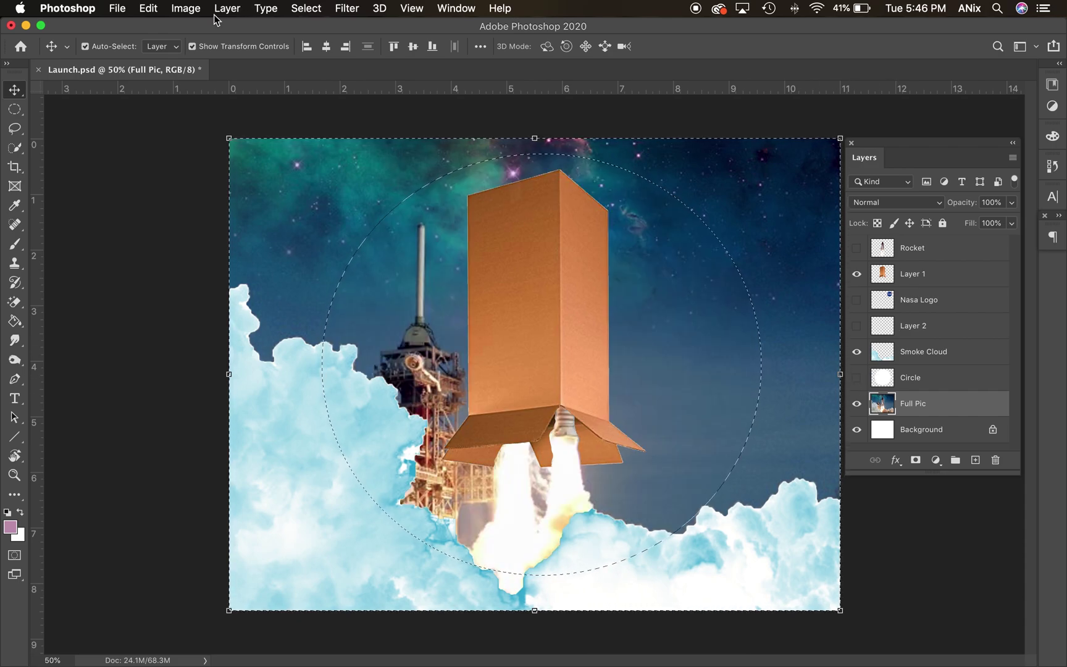
left_click(187, 8)
mouse_move(200, 57)
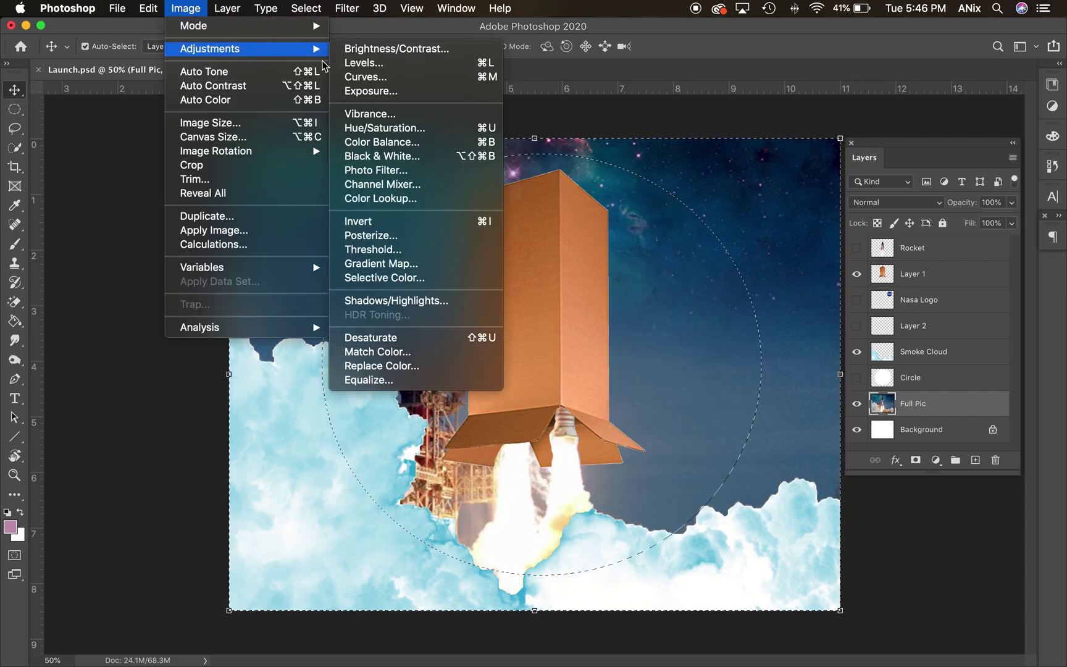
left_click(349, 156)
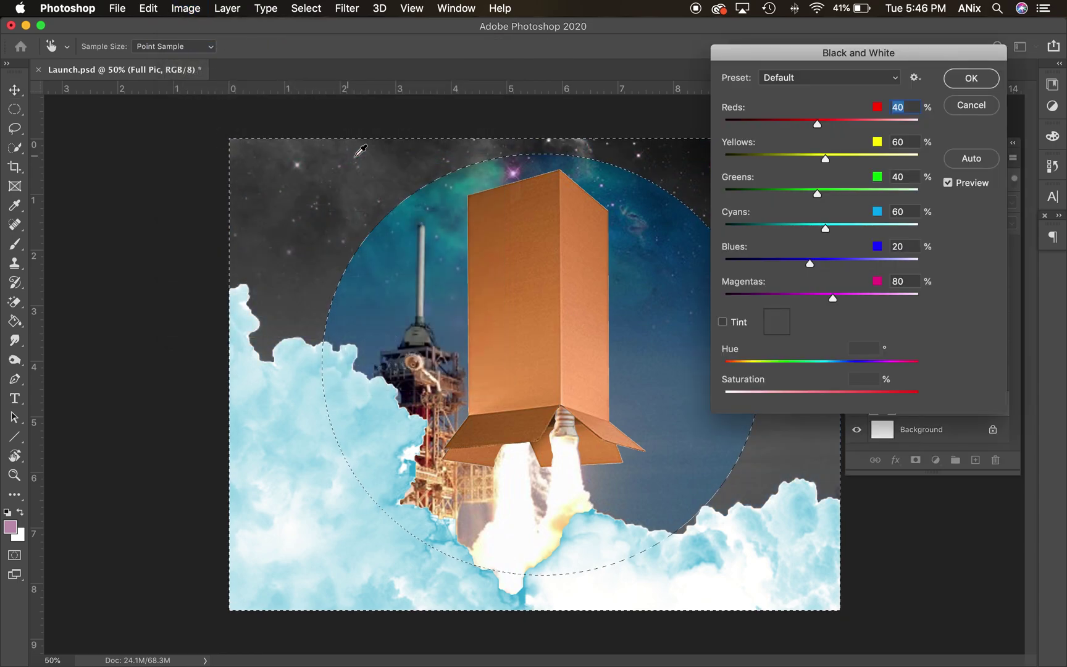
left_click(960, 85)
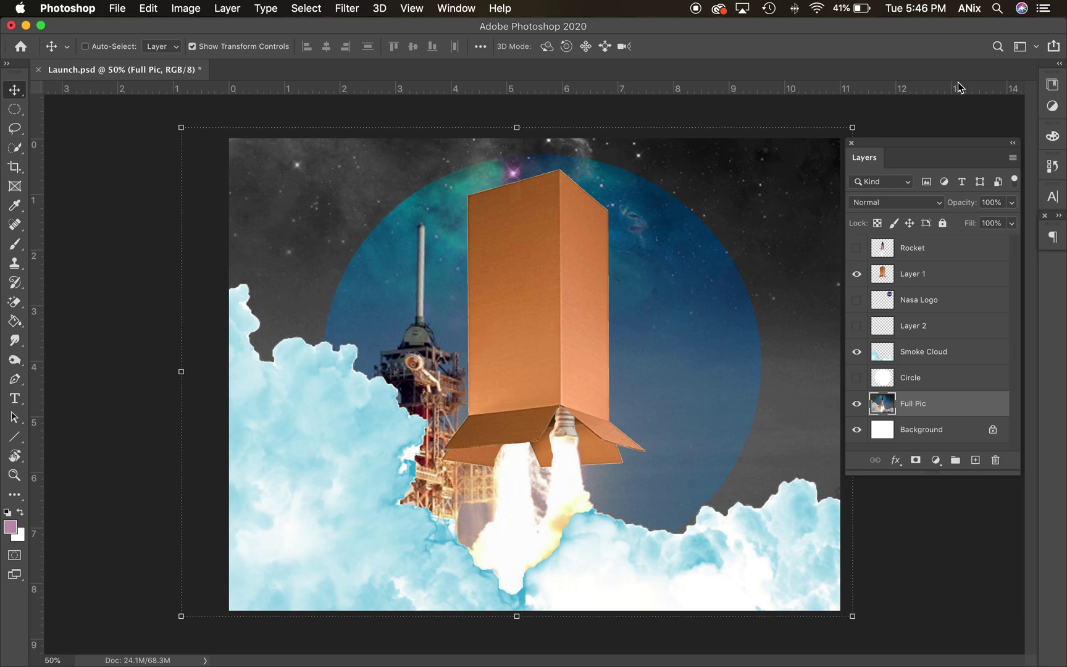
Step: Undo the black-and-white, deselect, and leave the Circle layer hidden
key("super+z")
key("super+z")
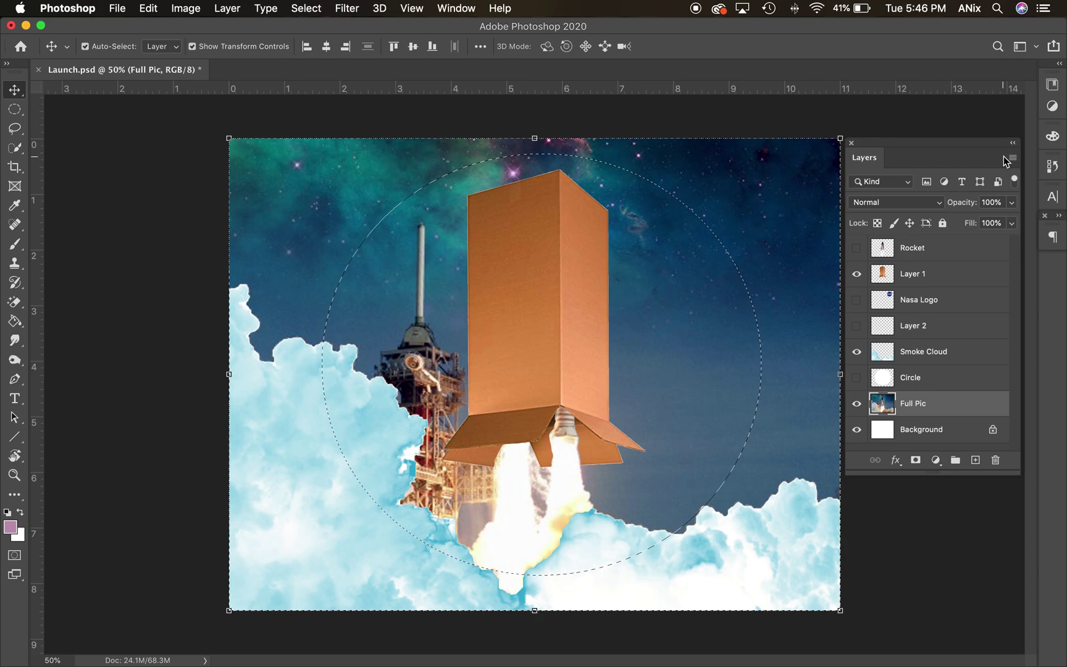
key("super+d")
left_click(857, 377)
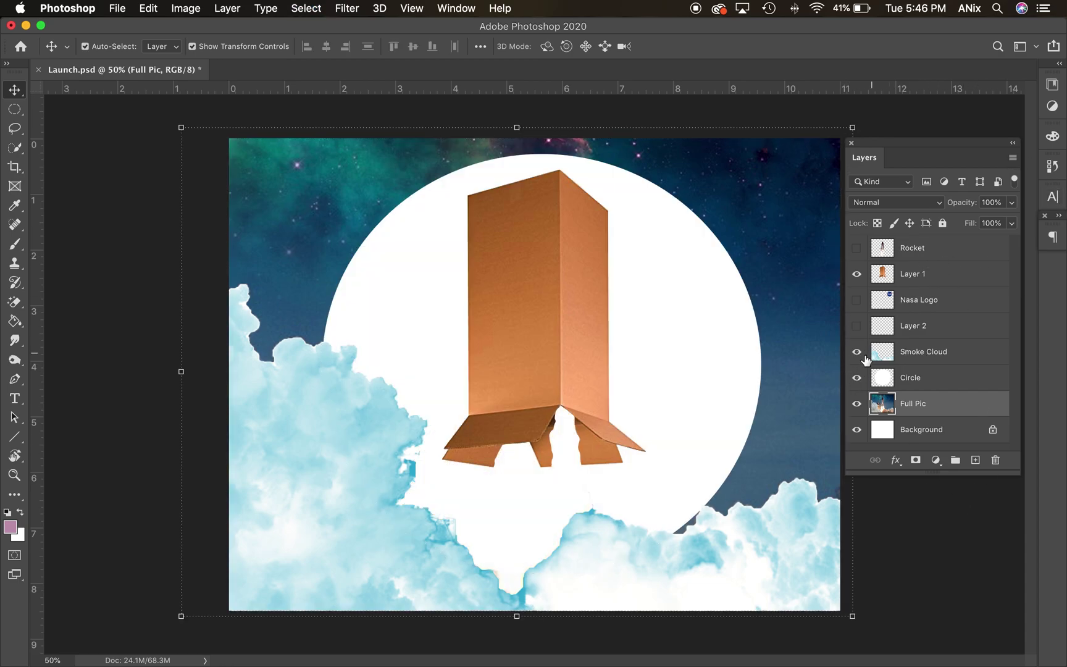
left_click(856, 377)
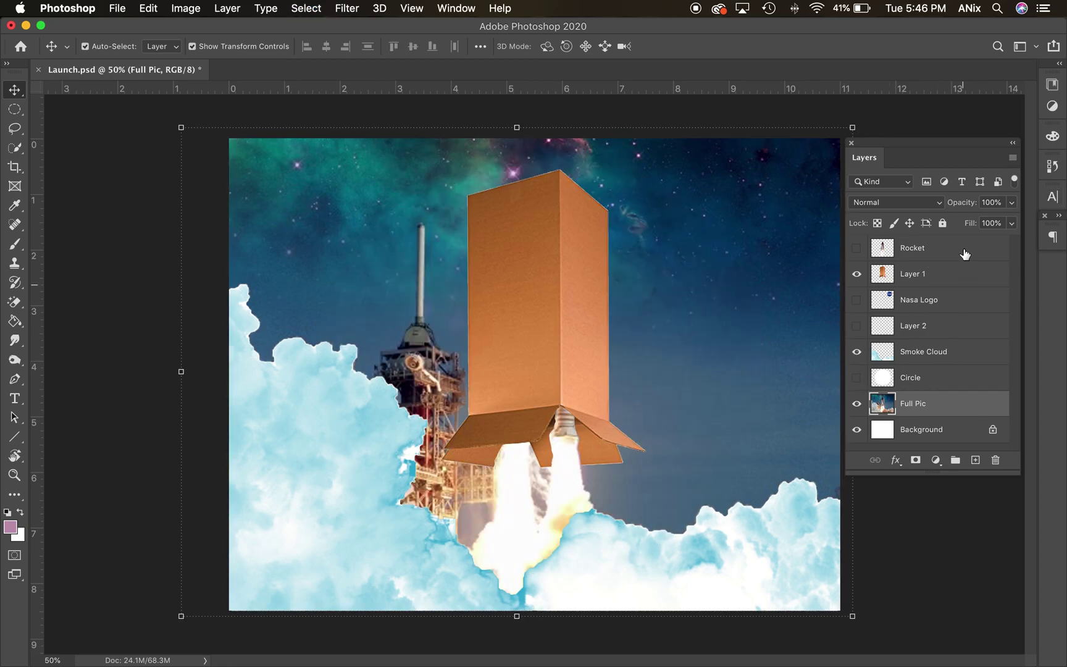
left_click(1052, 84)
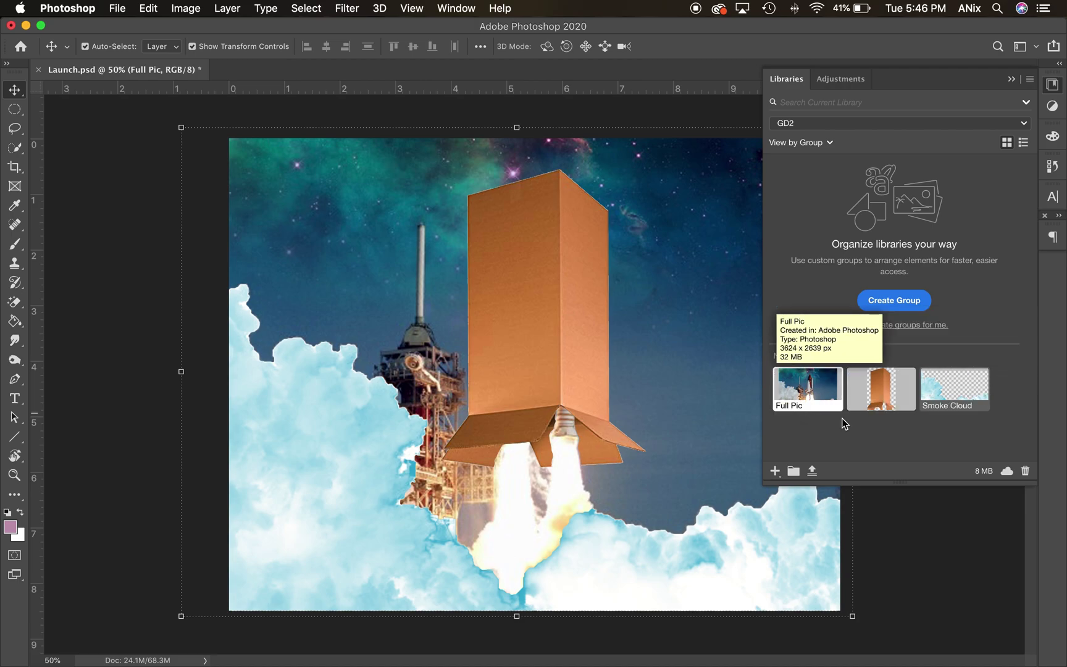
Step: Switch over to Illustrator's blank Untitled-3 document
mouse_move(685, 662)
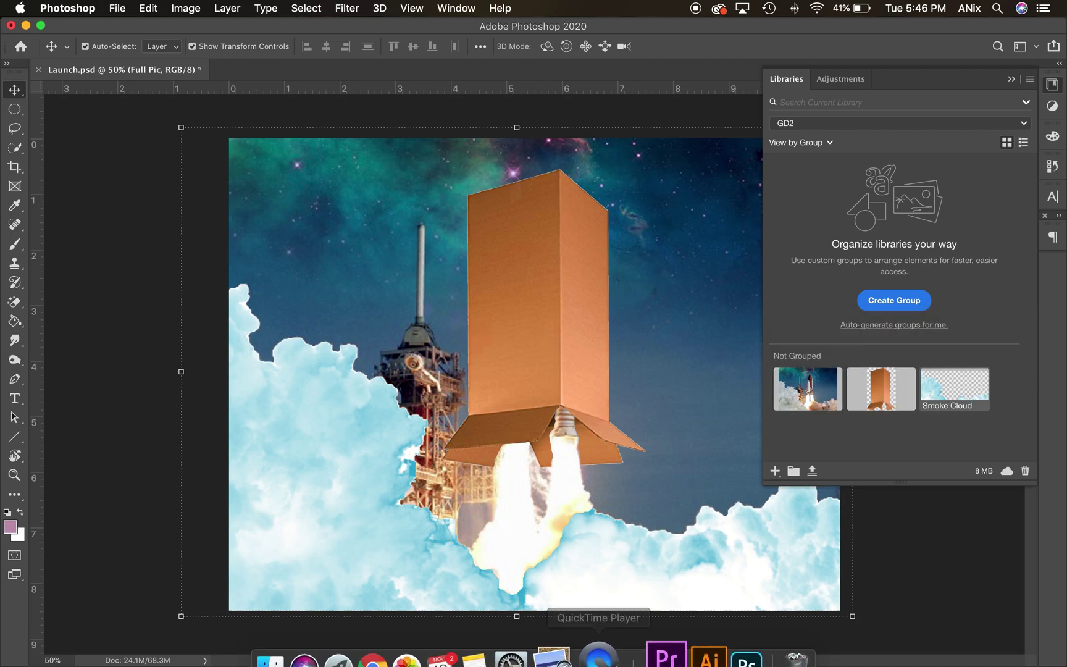
left_click(692, 642)
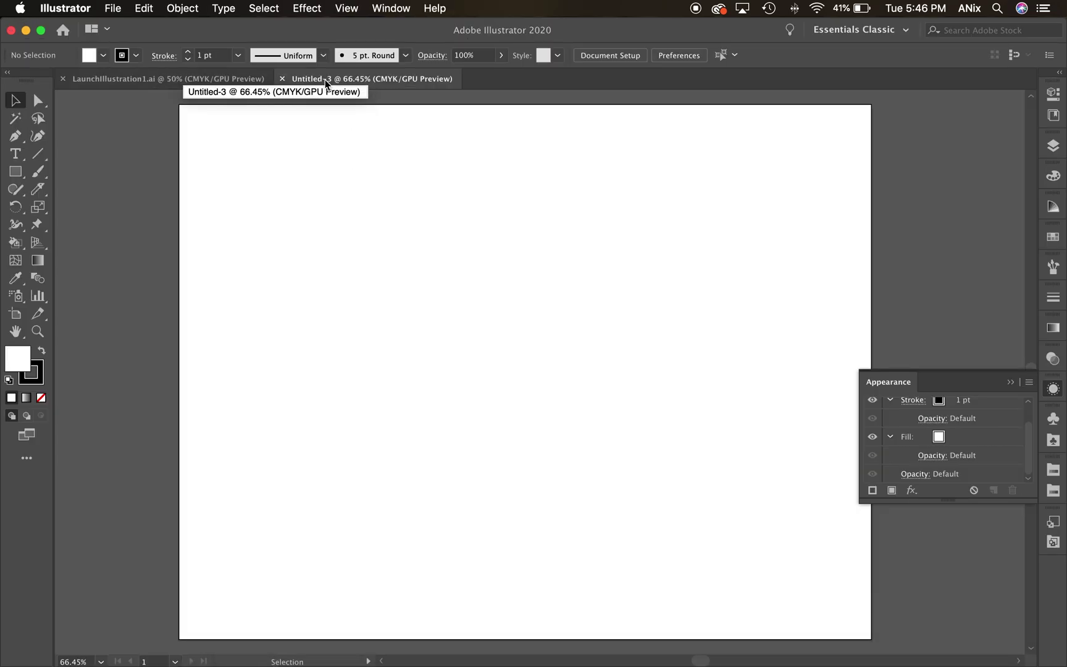
Step: Place the Full Pic asset from the library onto the artboard
left_click(1052, 116)
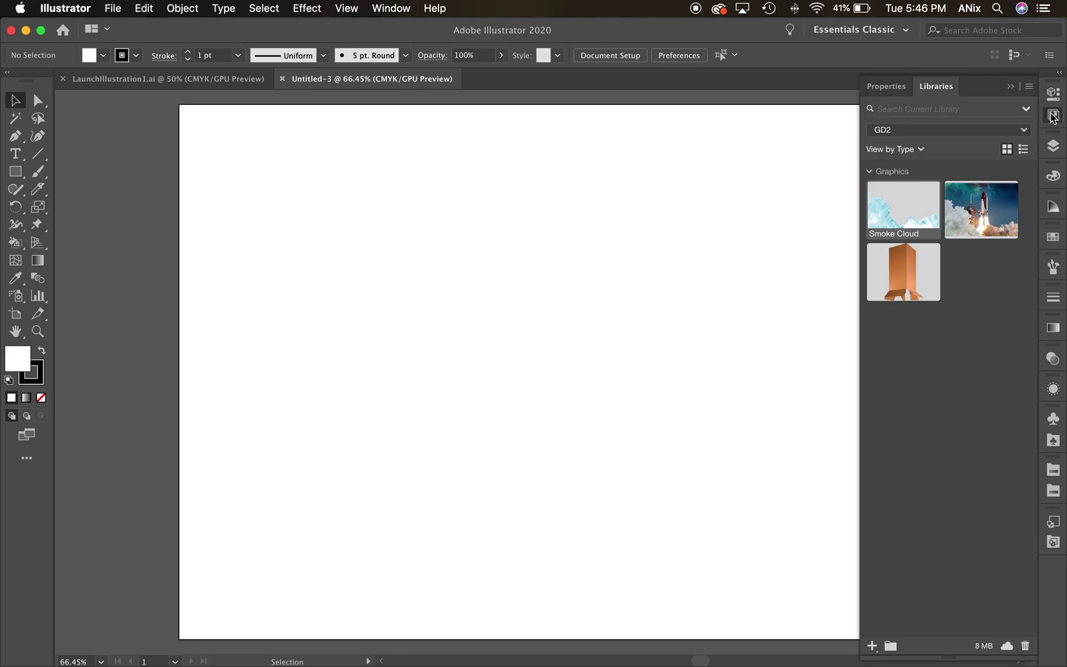
left_click(986, 216)
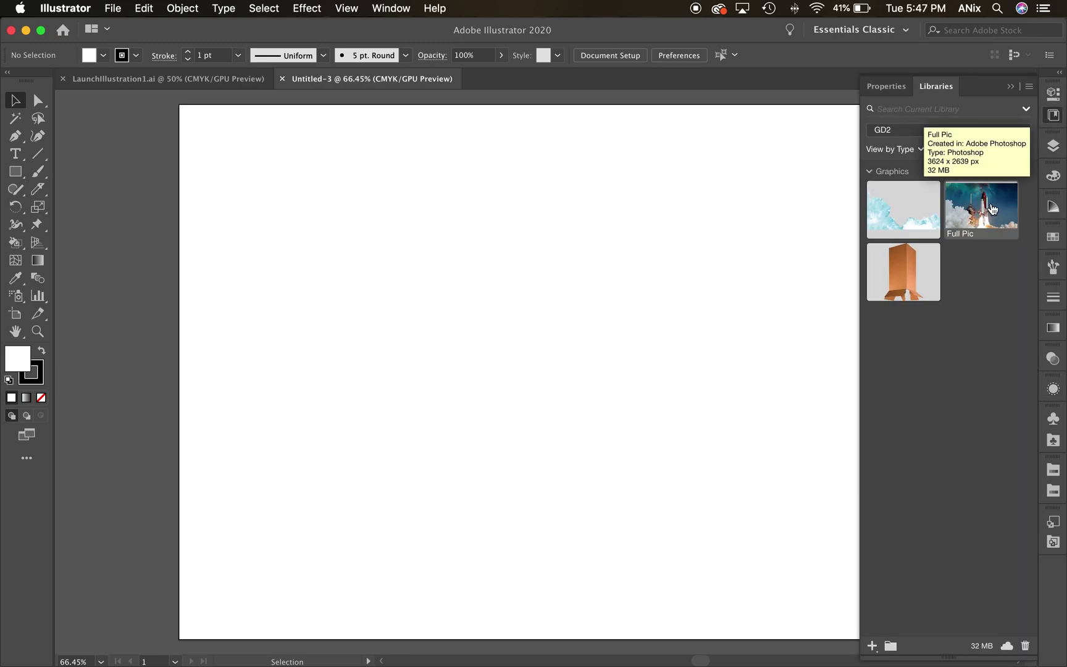
left_click_drag(992, 209, 317, 247)
left_click(292, 184)
left_click_drag(508, 362, 410, 291)
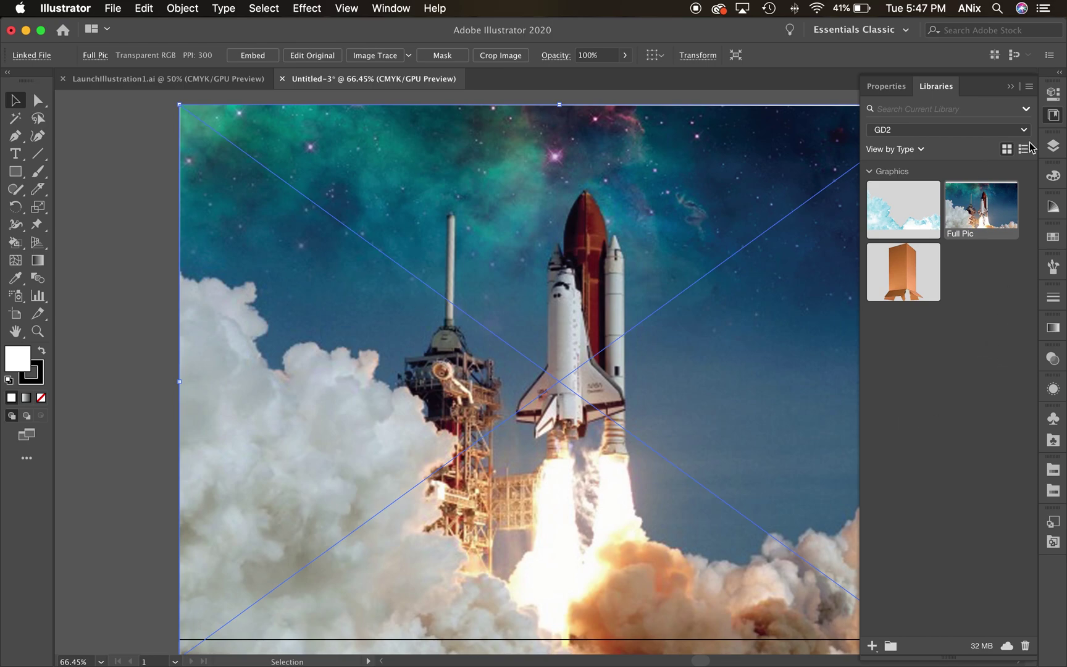
Step: Scale the launch photo to fill the artboard and lock Layer 1
left_click(1053, 146)
left_click(887, 163)
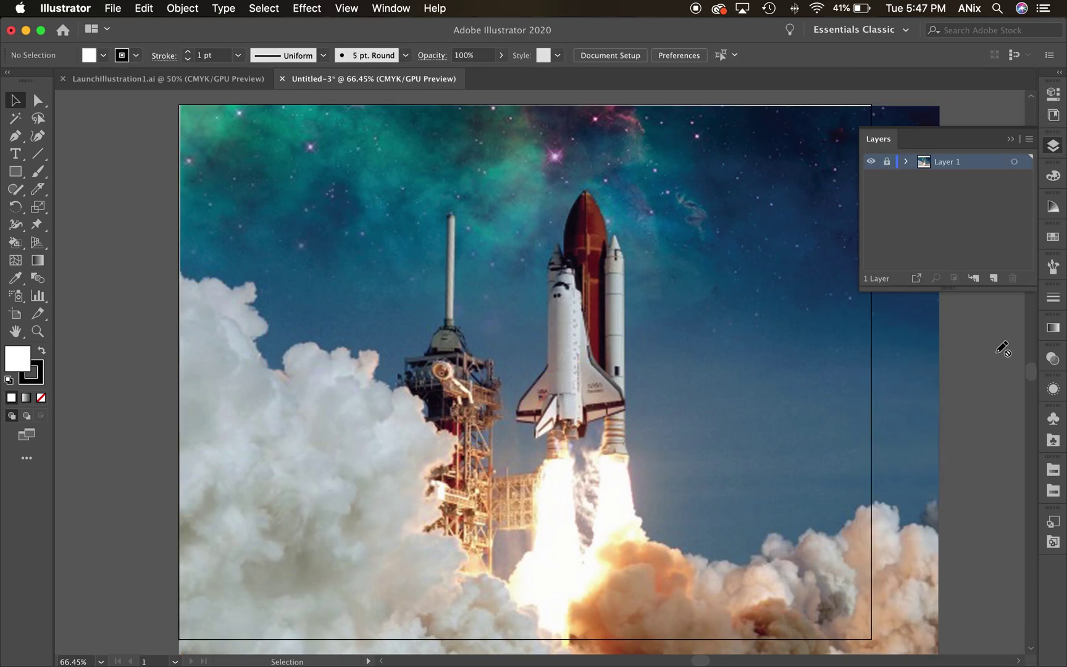
left_click(886, 162)
left_click(937, 108)
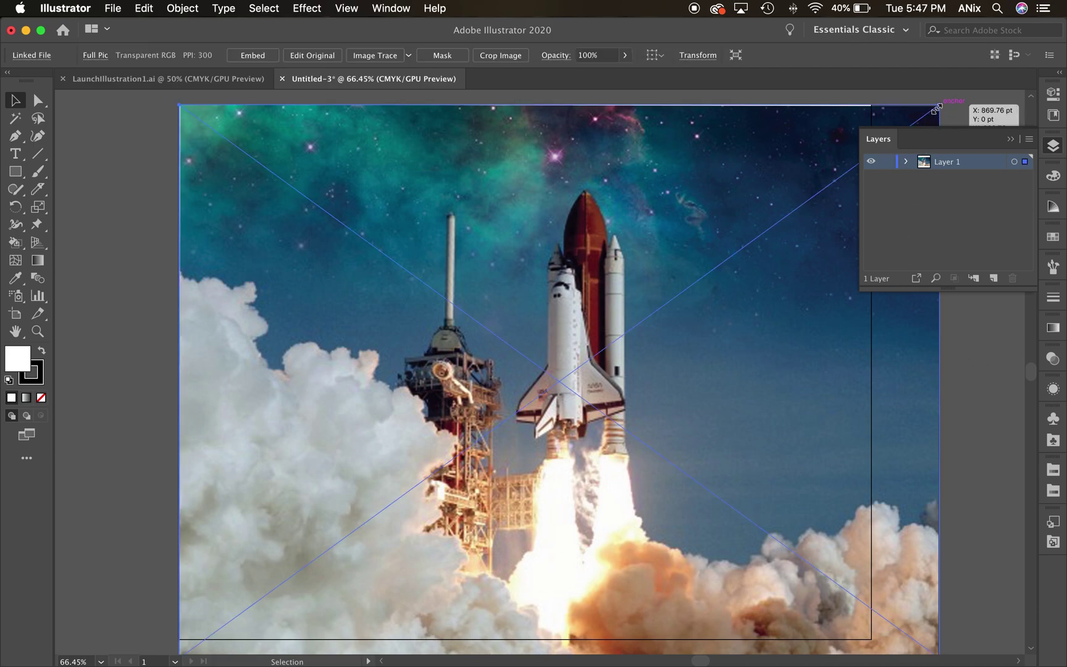
left_click_drag(939, 106, 872, 110)
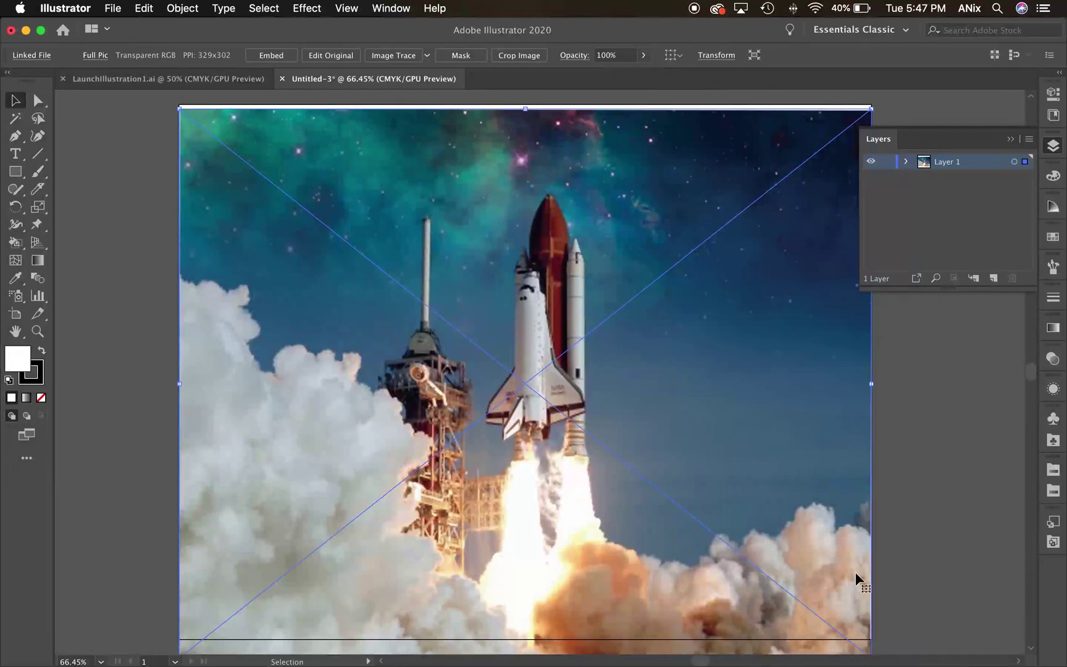
left_click_drag(870, 108, 870, 127)
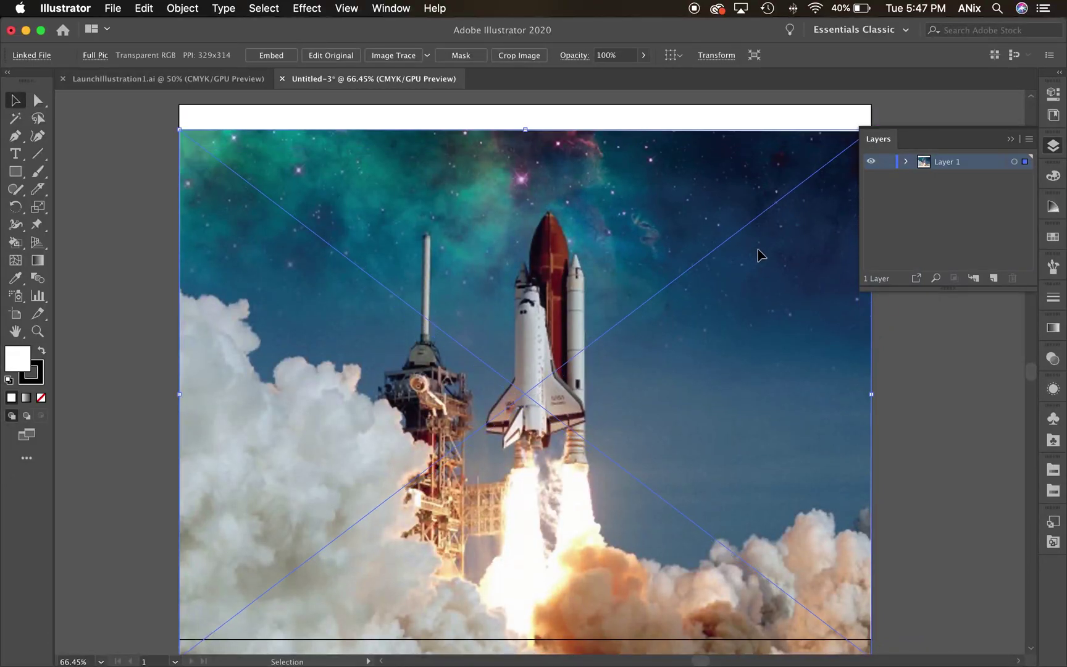
left_click_drag(757, 249, 754, 236)
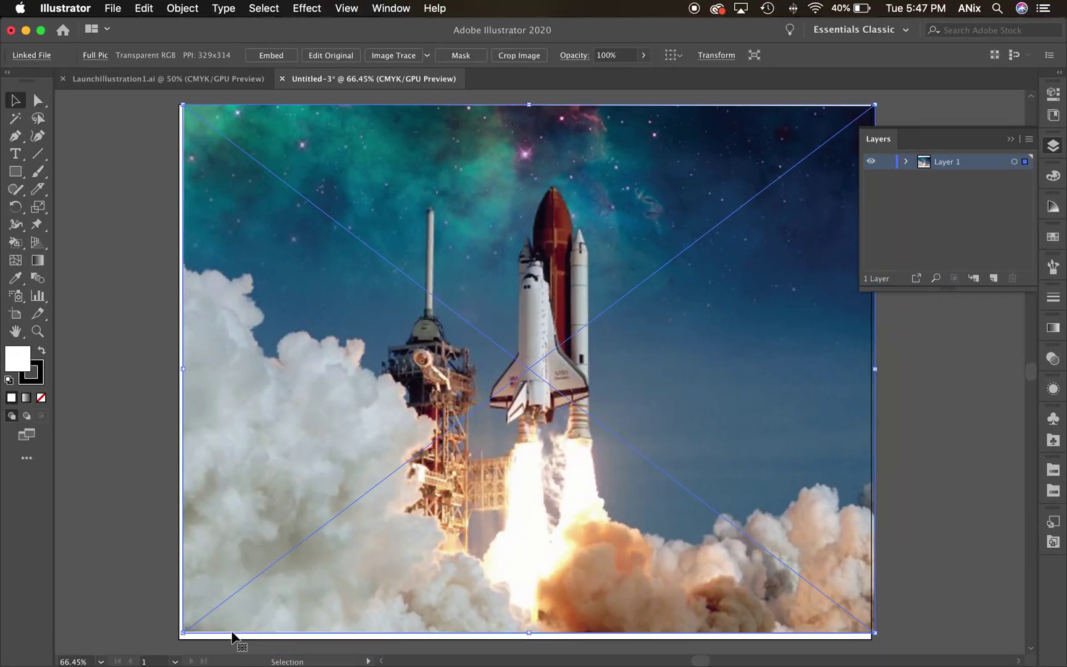
left_click_drag(183, 632, 170, 638)
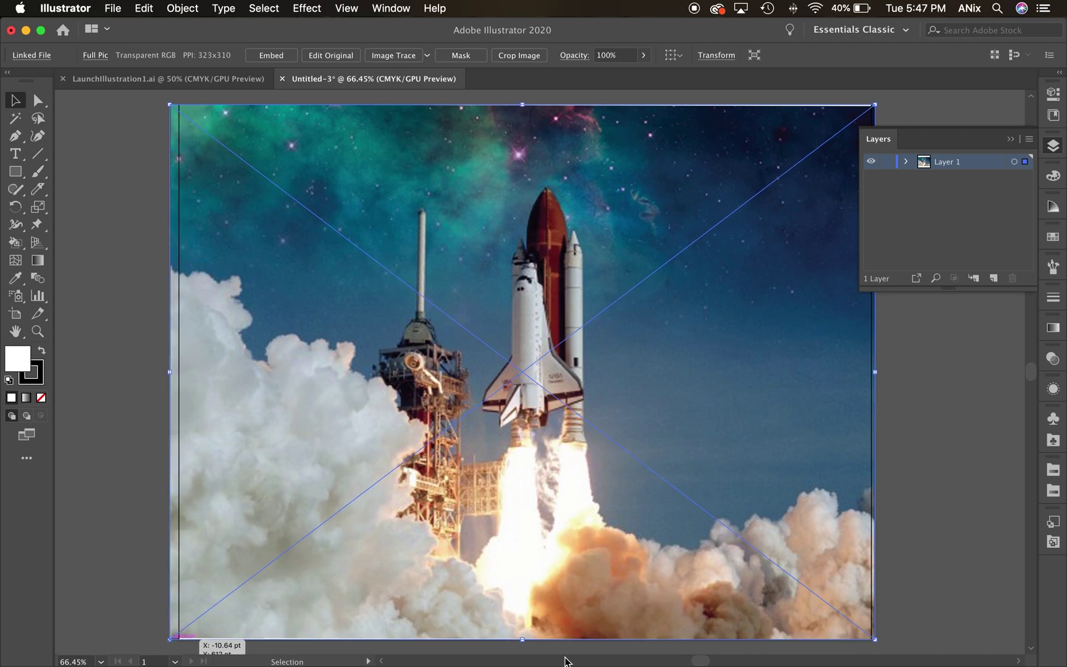
left_click(893, 162)
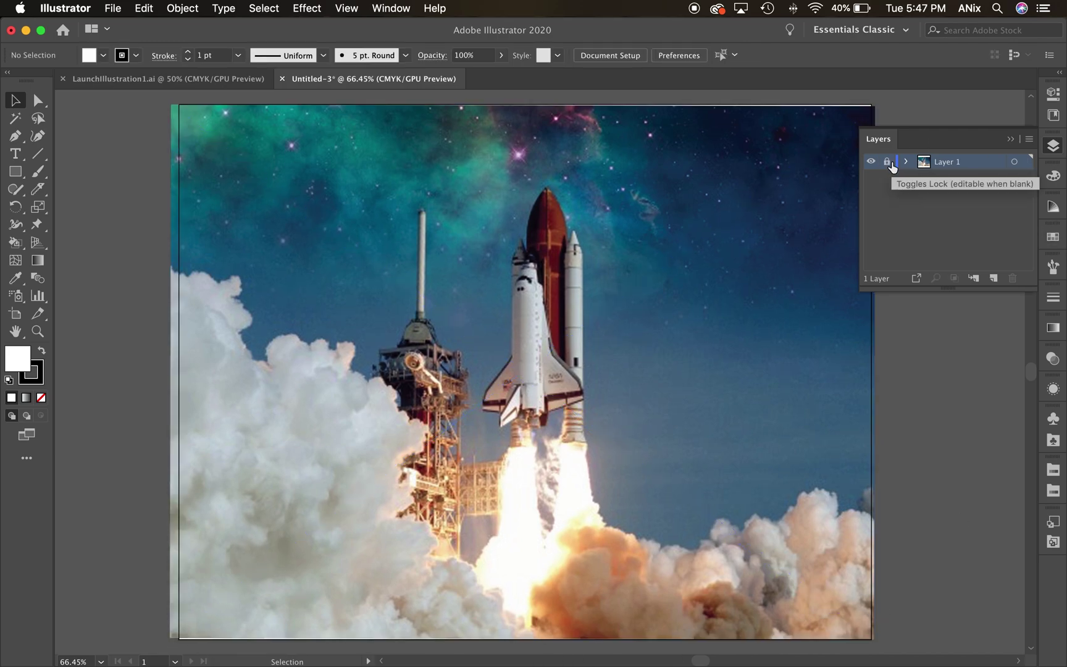
Step: Place the Smoke Cloud graphic from the library, allowing the locked layer to unlock
left_click(1053, 114)
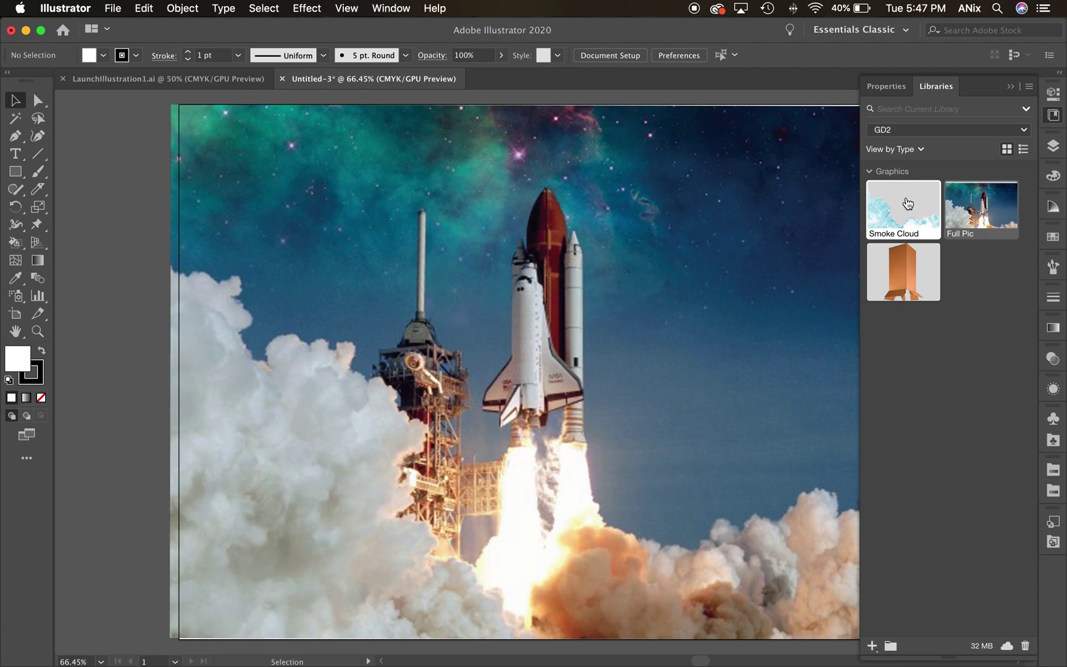
left_click_drag(905, 204, 310, 497)
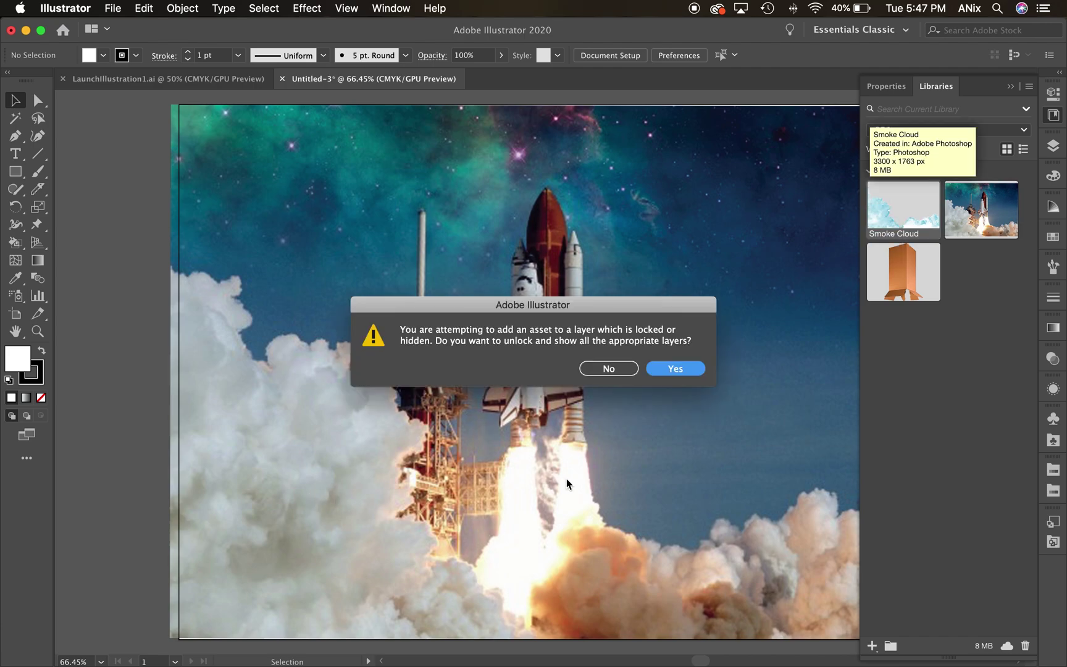
left_click(661, 368)
left_click(273, 334)
left_click_drag(353, 494, 254, 434)
Step: Cut the smoke cloud, paste it into a new layer, and align it over the photo's clouds
left_click(1053, 147)
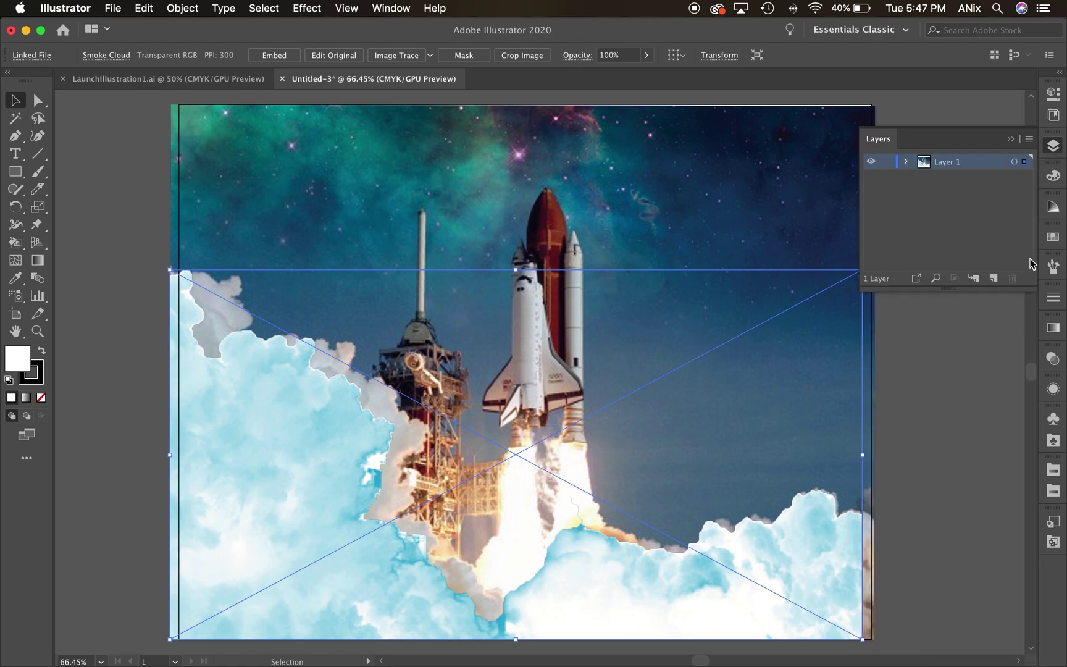
key("Delete")
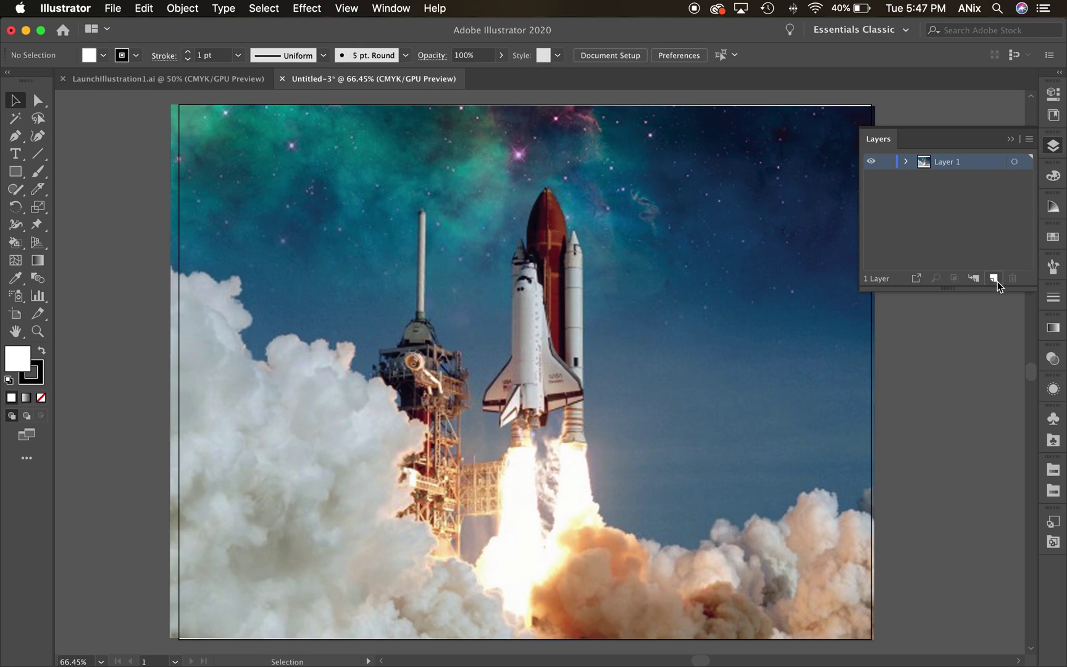
left_click(995, 279)
key("super+v")
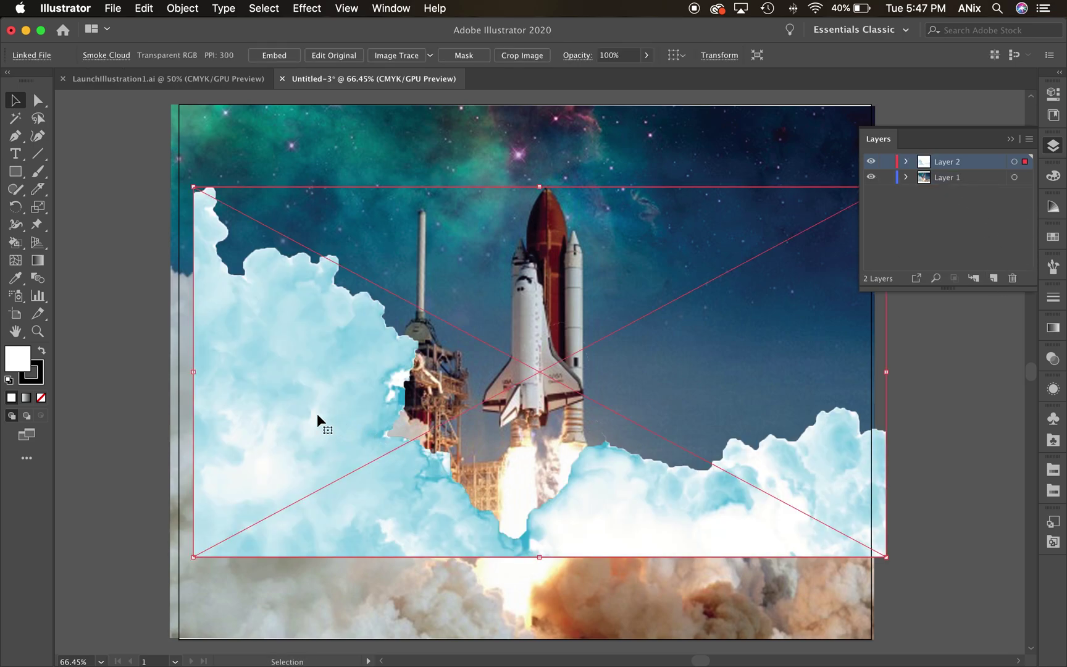
left_click_drag(316, 414, 289, 472)
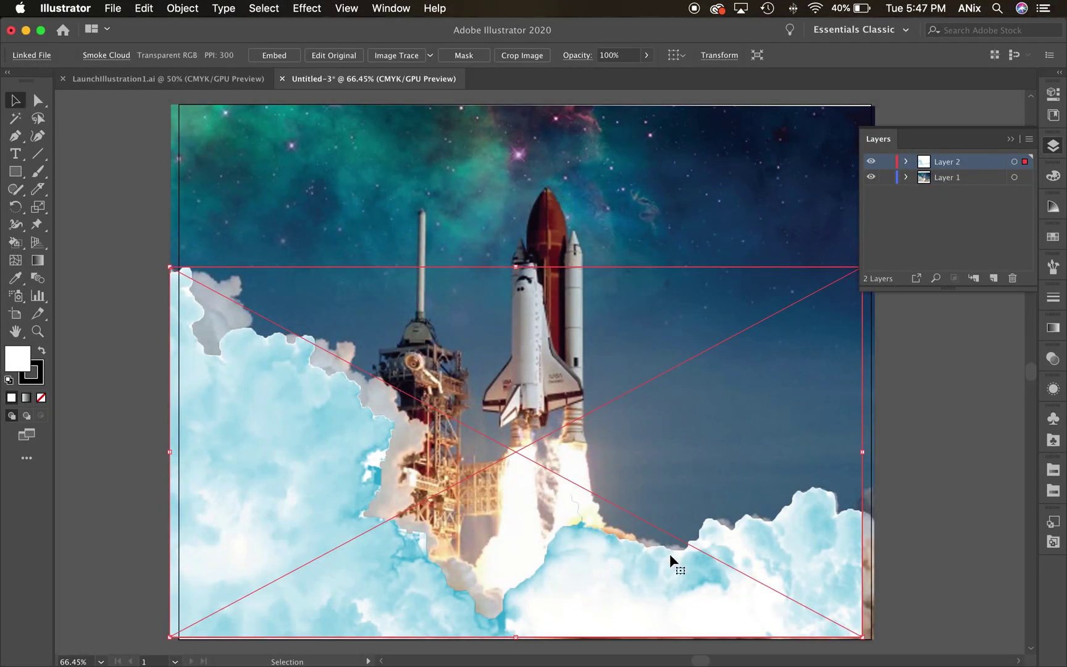
left_click_drag(795, 595, 808, 597)
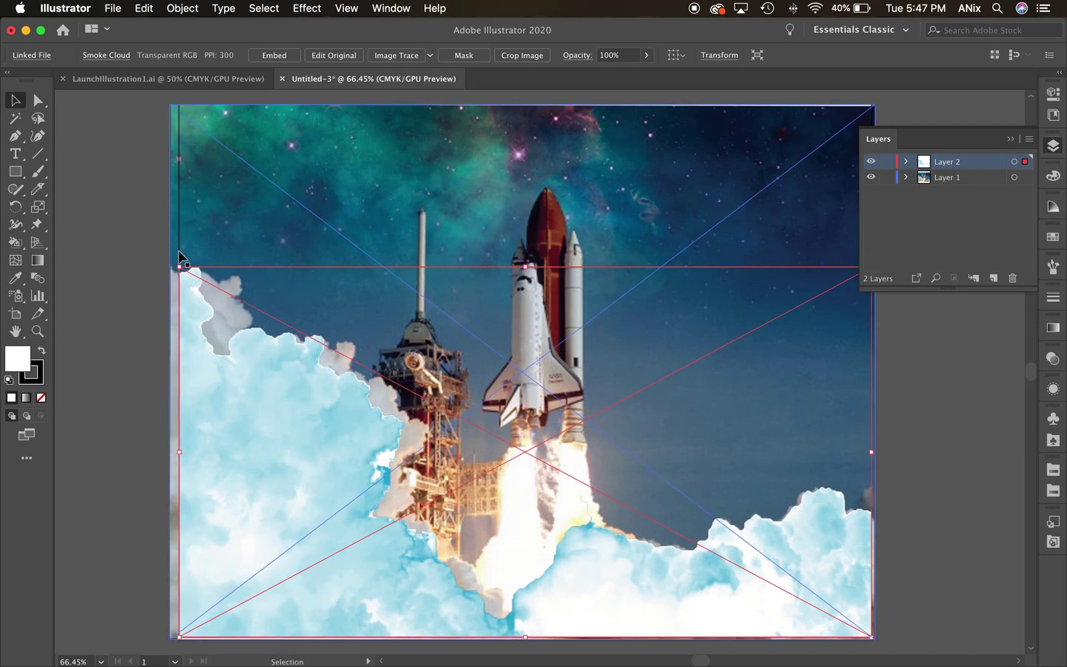
mouse_move(179, 251)
left_mouse_down()
mouse_move(174, 267)
mouse_move(165, 258)
left_mouse_up()
mouse_move(224, 469)
left_mouse_down()
mouse_move(250, 479)
mouse_move(239, 479)
left_mouse_up()
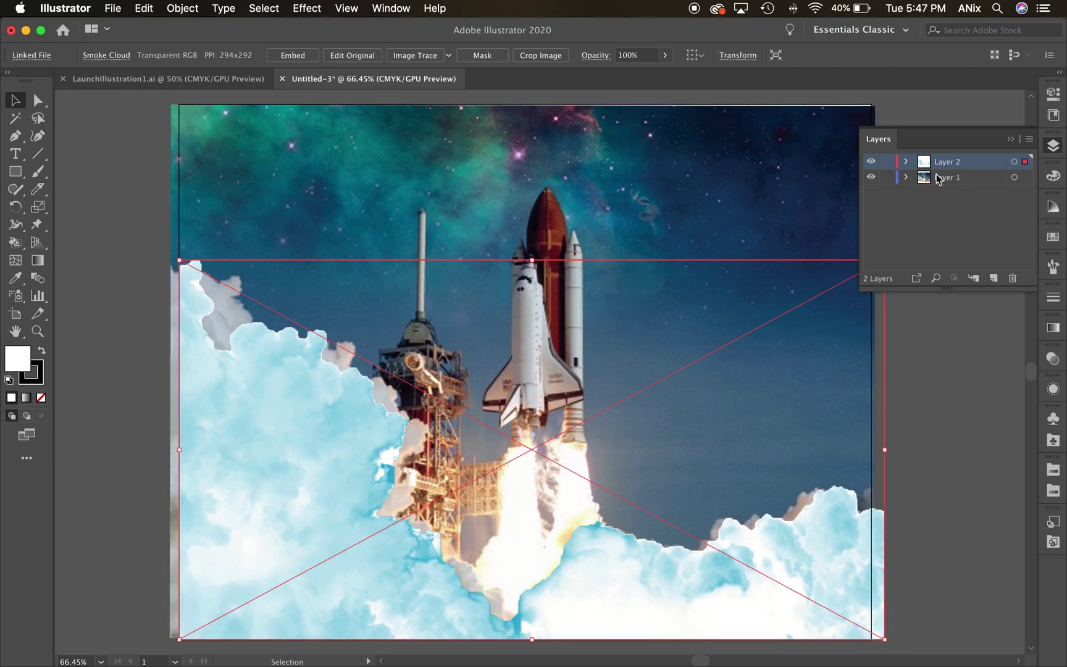
Step: Drag the cardboard box graphic from Libraries and place it over the shuttle
left_click(1053, 115)
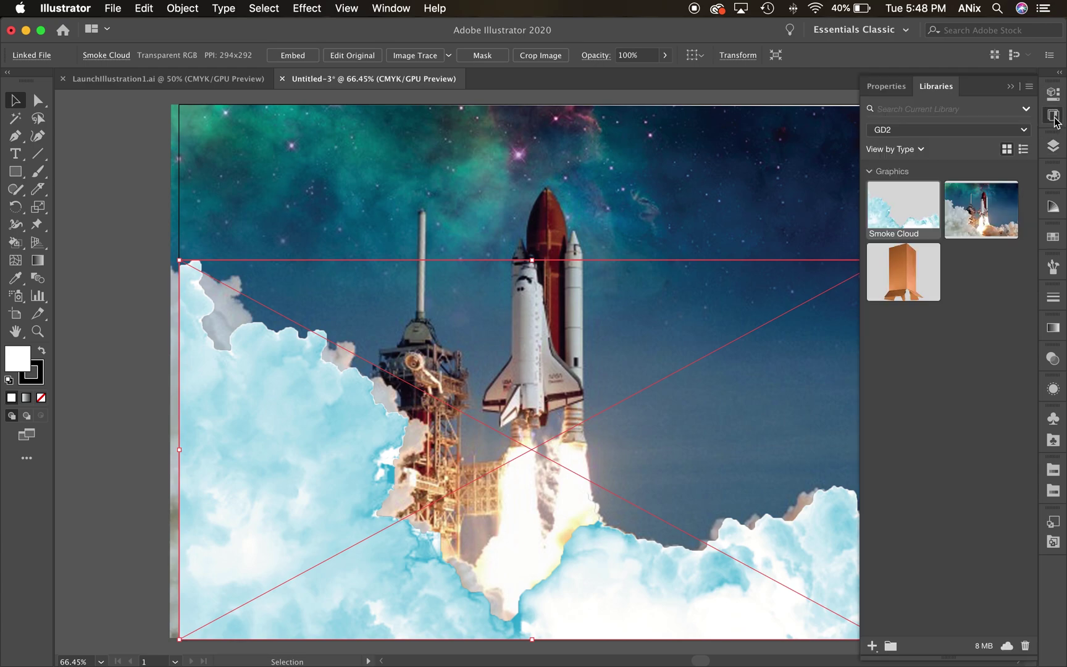
left_click_drag(918, 290, 569, 373)
left_click(439, 185)
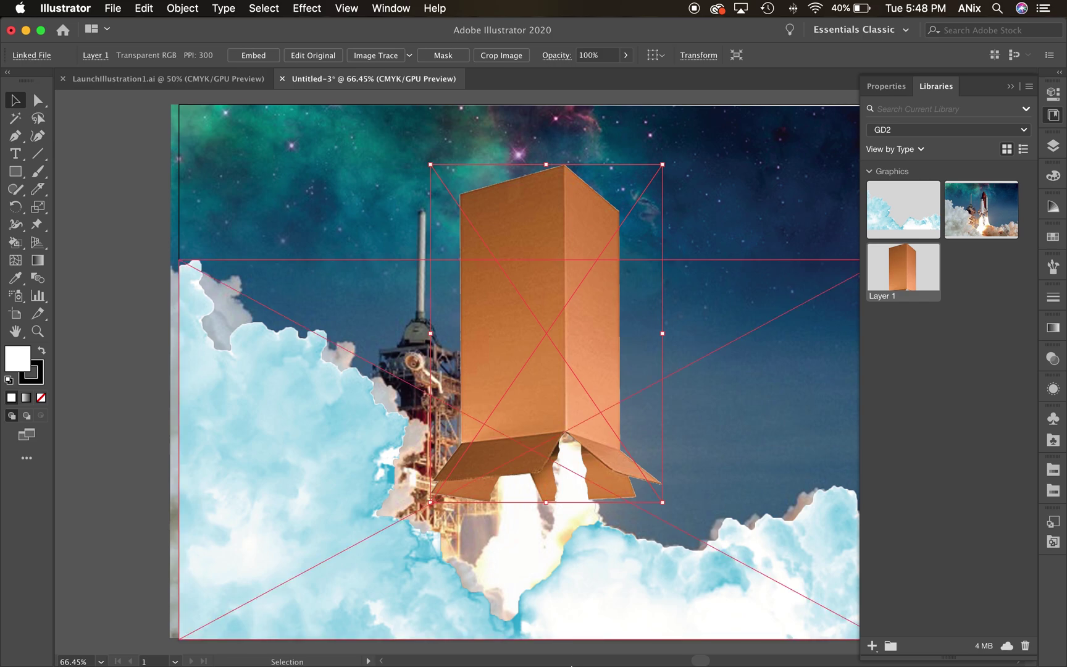
mouse_move(561, 642)
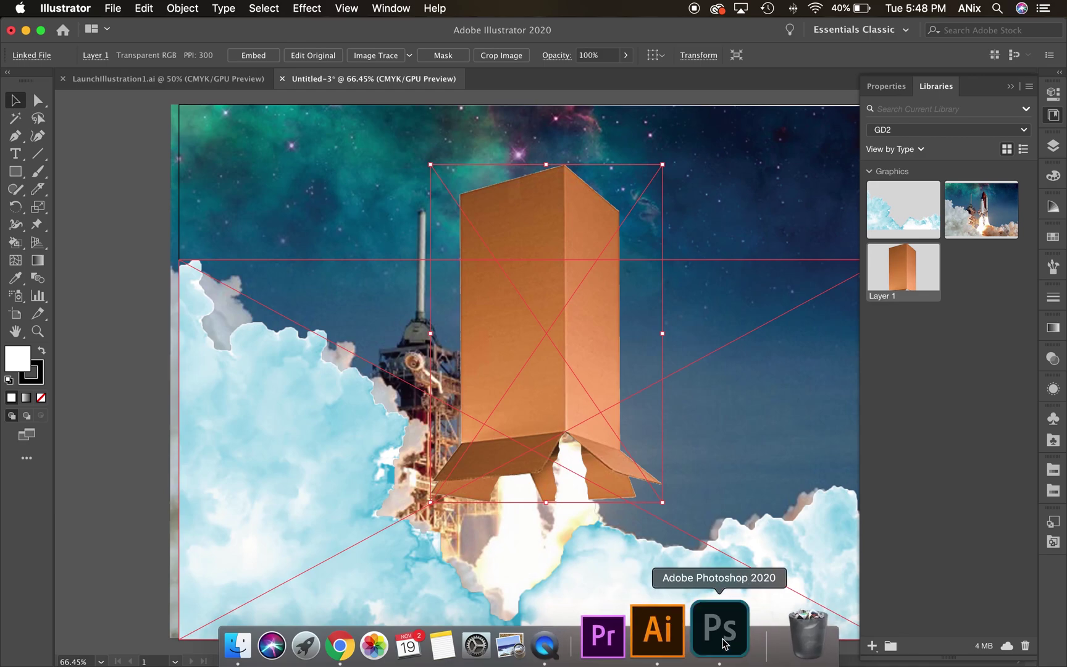
Step: Open the Full Pic library asset for editing in Photoshop
left_click(728, 629)
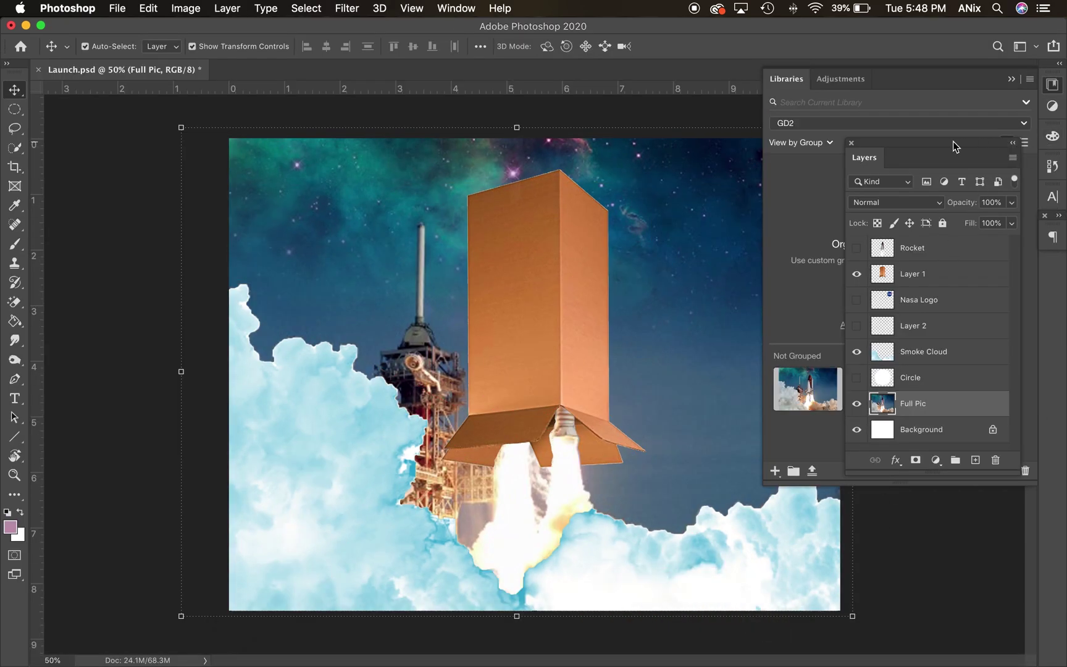
left_click_drag(952, 140, 1048, 270)
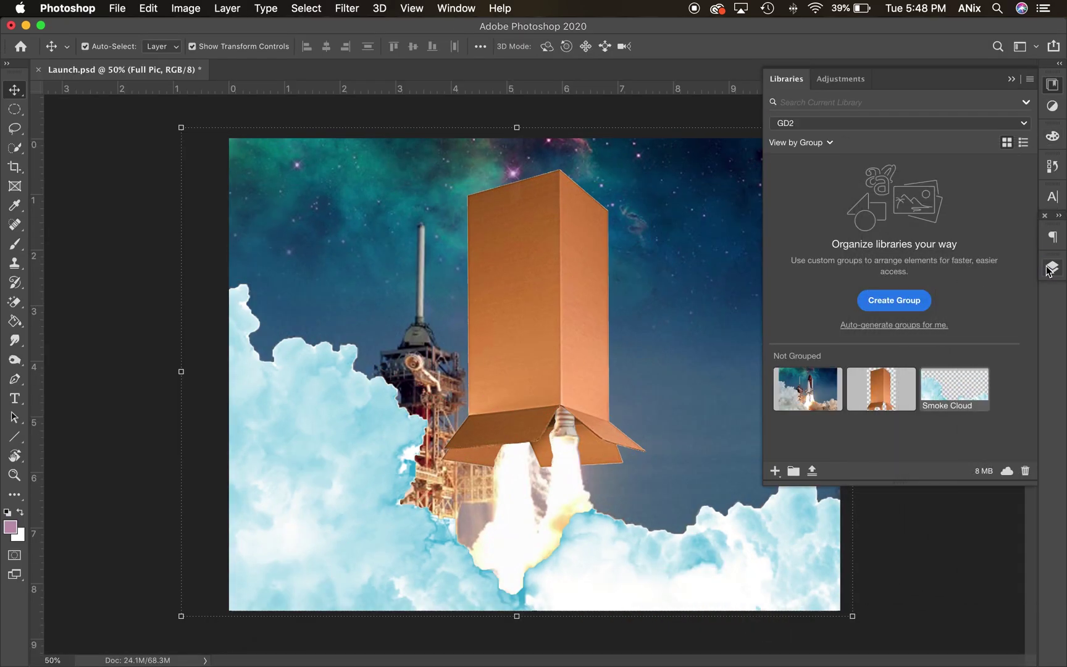
double_click(825, 393)
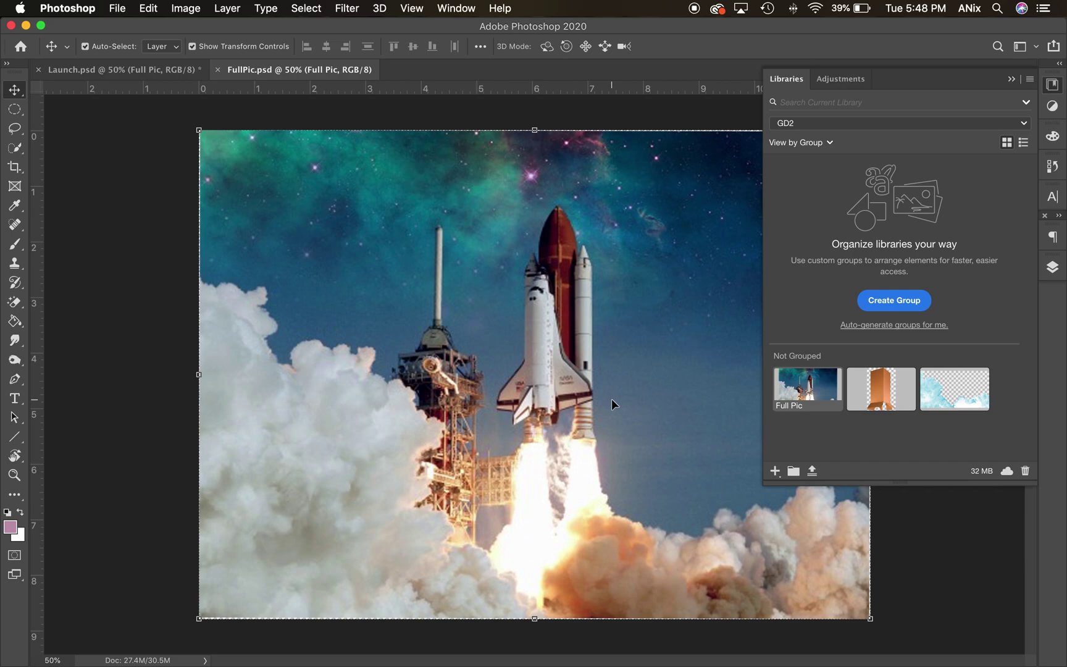
Step: Apply Black & White with Reds 59 and Blues -80, then save it to the library
left_click(184, 8)
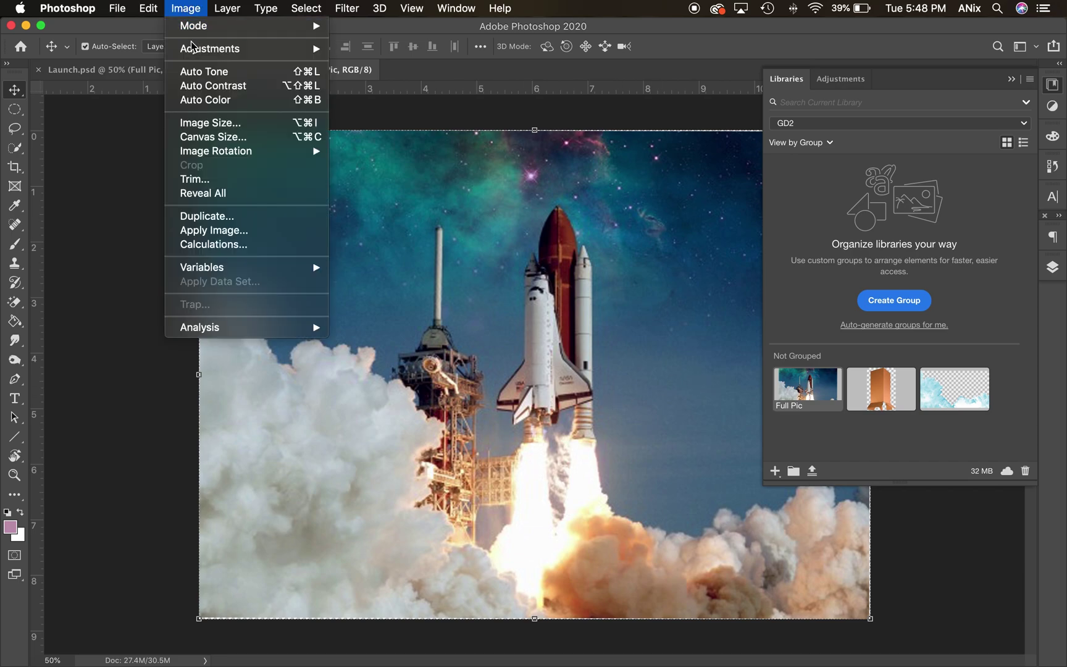
mouse_move(193, 48)
left_click(416, 159)
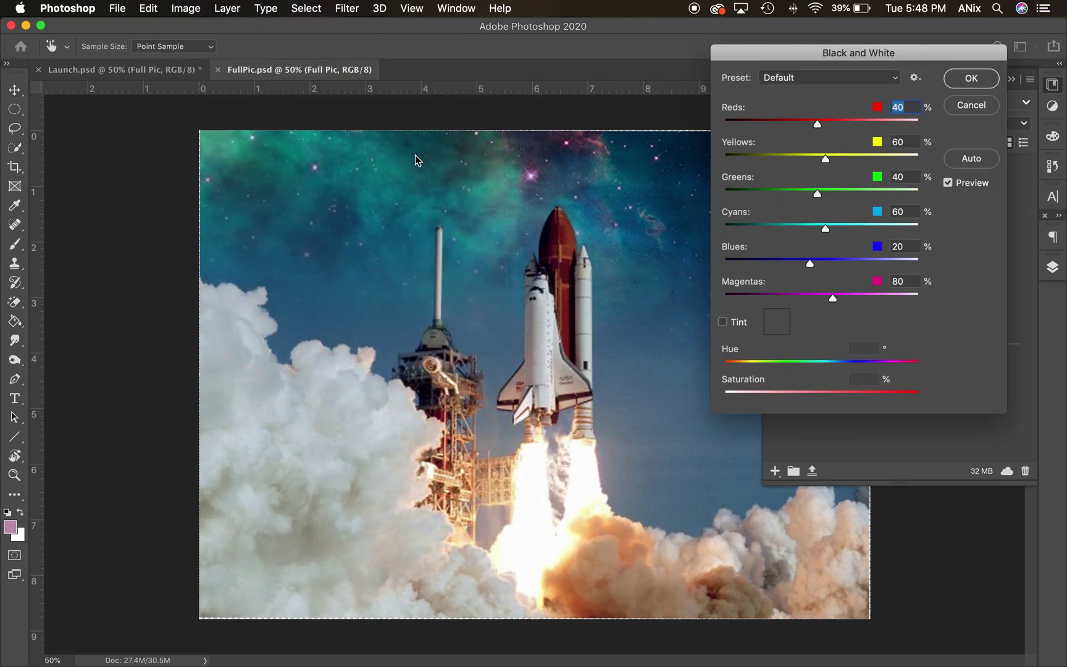
left_click_drag(769, 53, 788, 55)
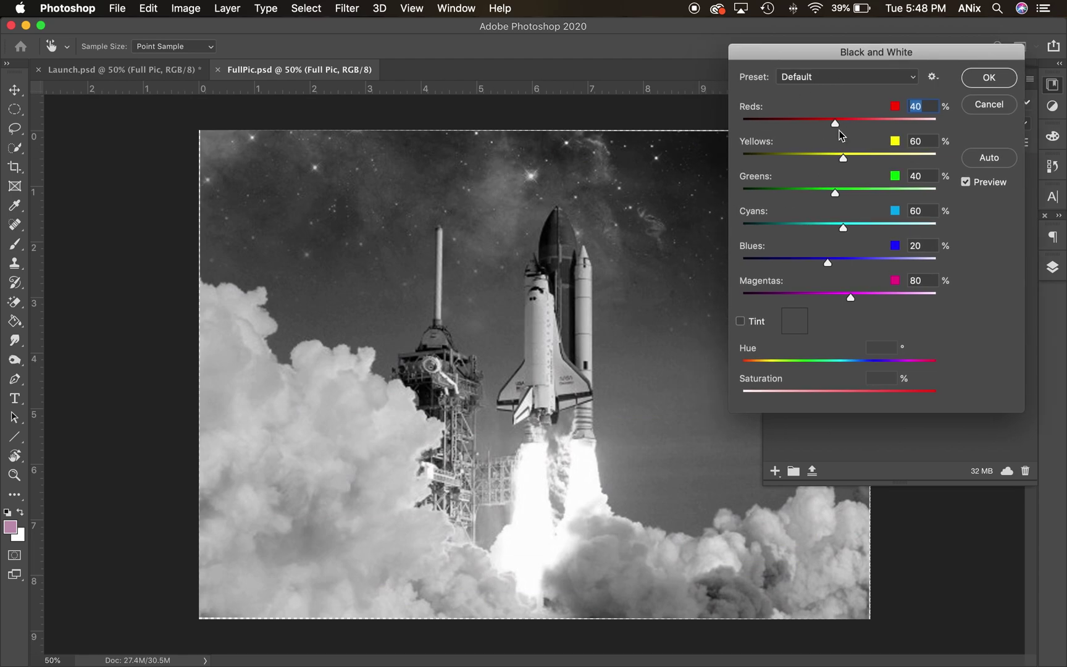
left_click_drag(837, 125, 842, 124)
left_click(841, 261)
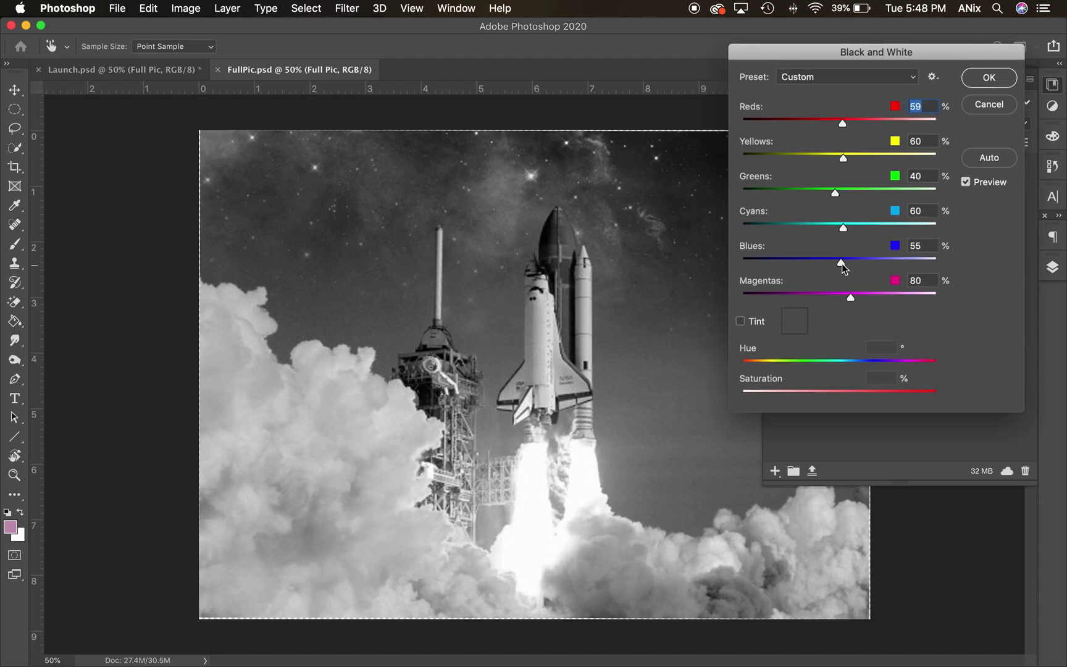
left_click_drag(842, 264, 790, 268)
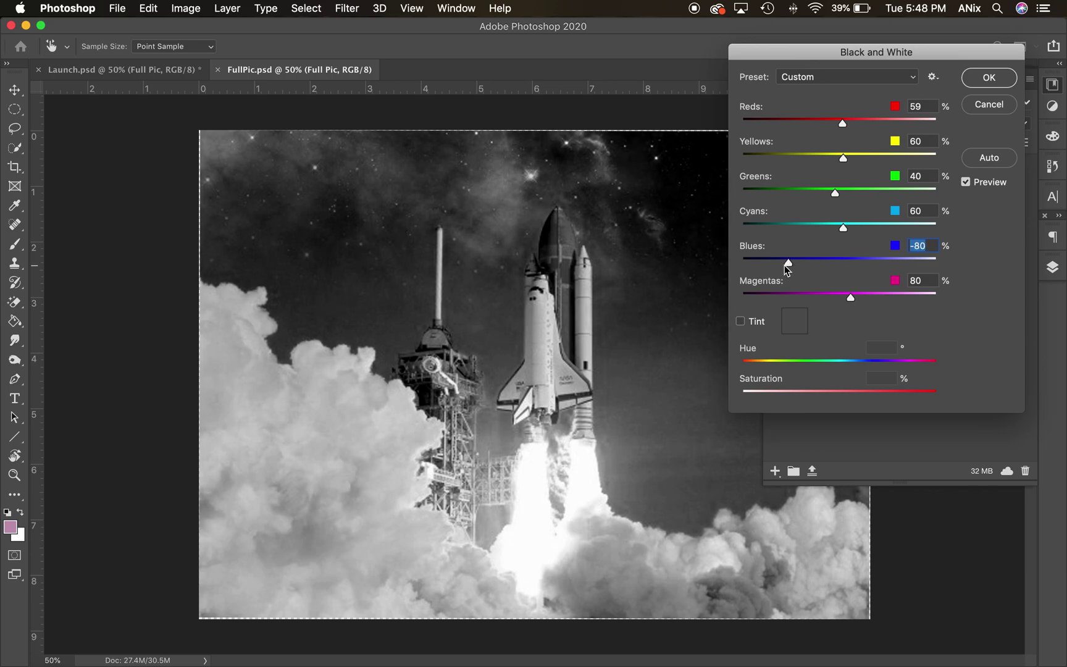
left_click(995, 84)
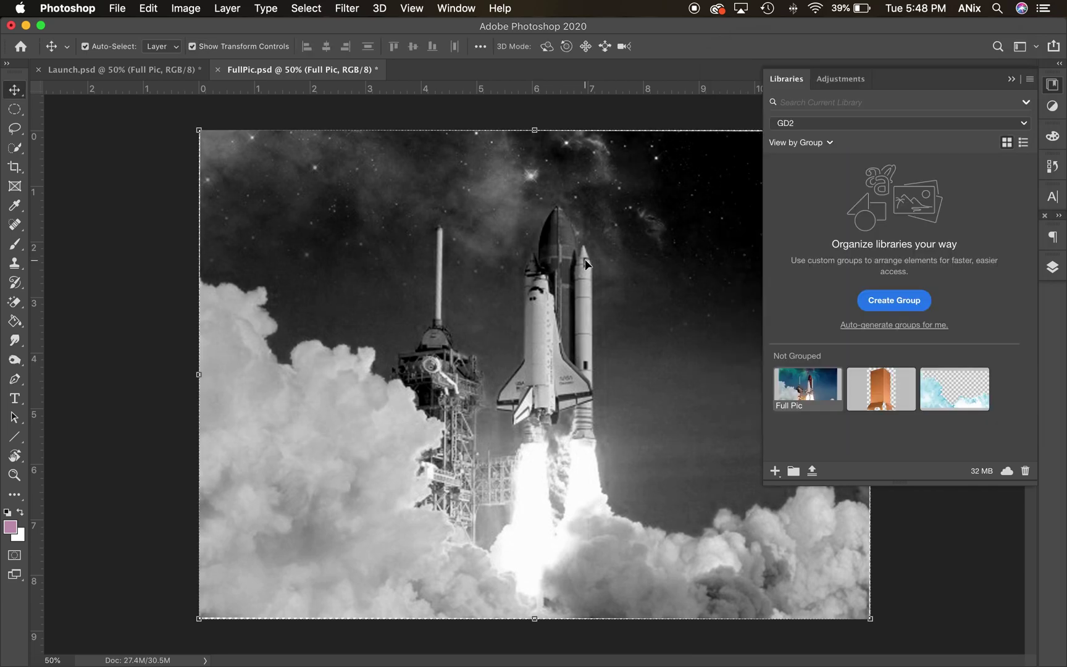
left_click(117, 10)
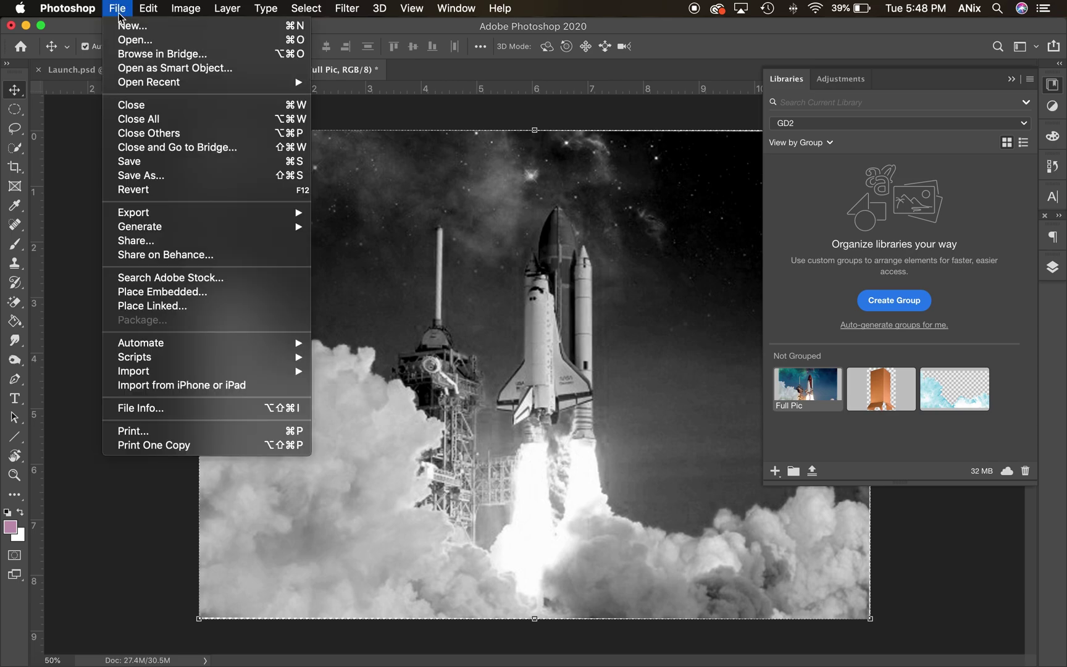
left_click(150, 167)
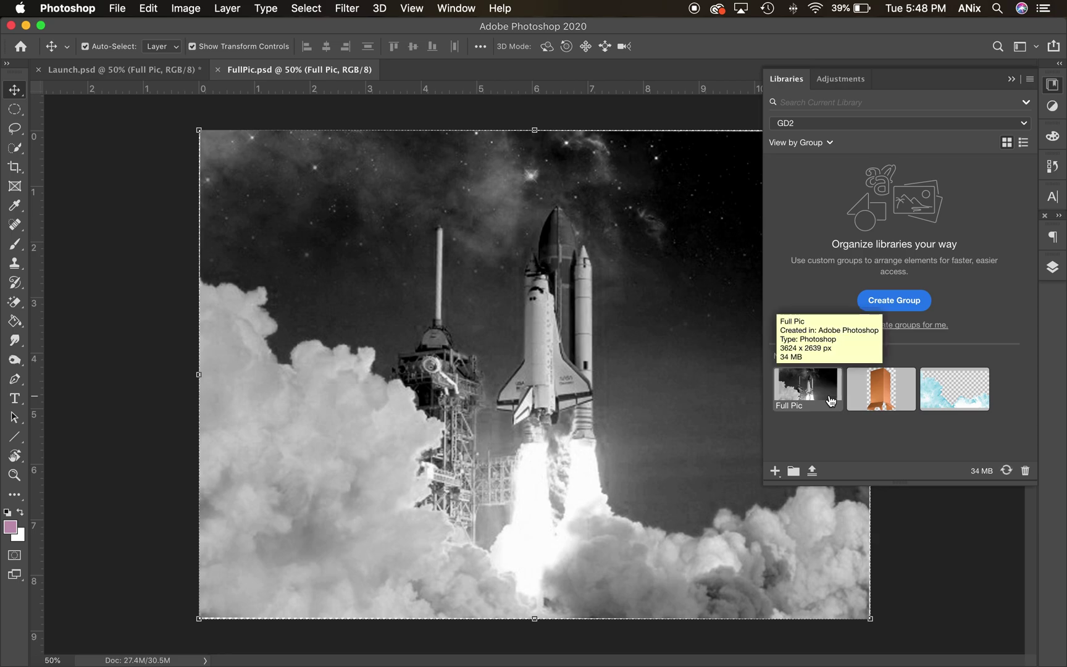
Step: Return to Illustrator, where the linked Full Pic now shows in greyscale
left_click(695, 647)
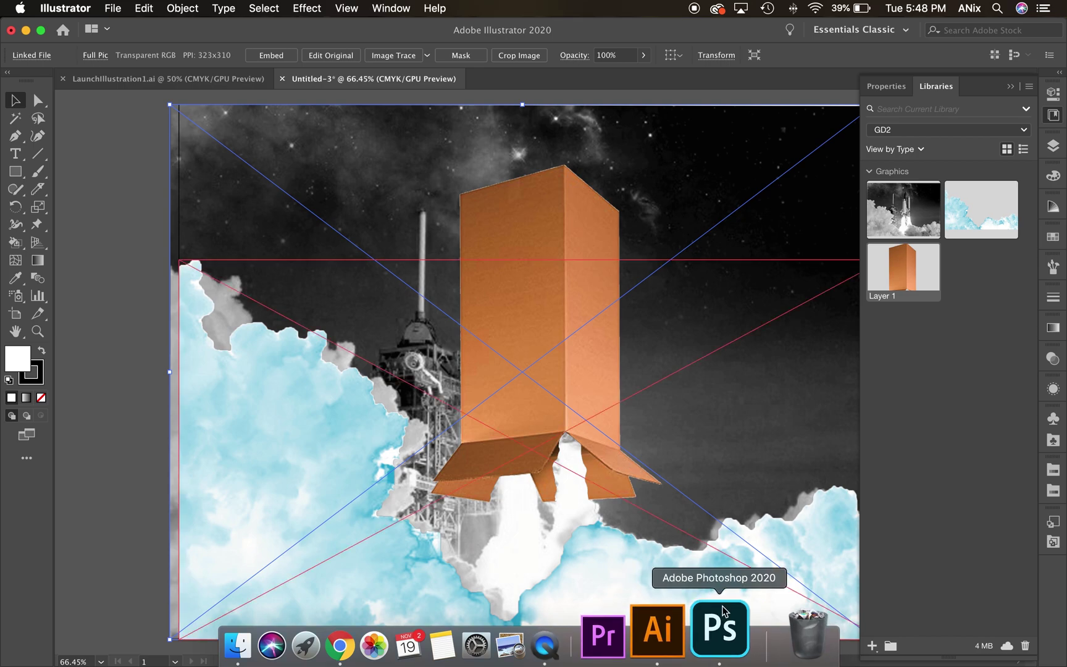
Step: In LaunchIllustration1.ai, collapse the library panel, bring up the layer list and centre the artboard
left_click(164, 78)
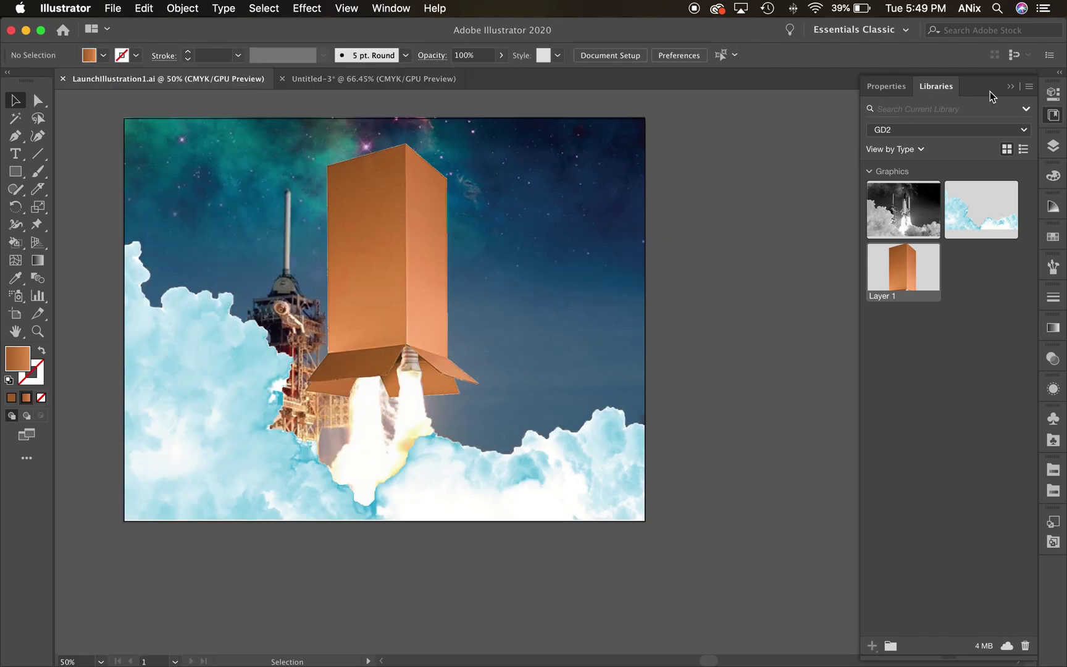
left_click(1010, 86)
left_click(1053, 145)
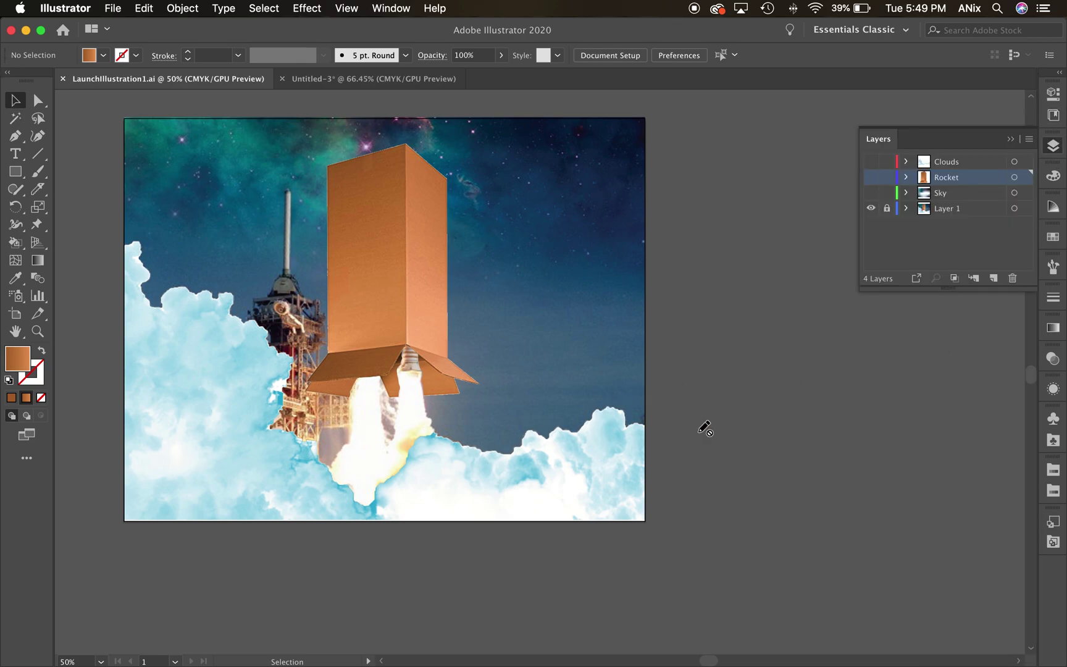
left_click_drag(556, 401, 698, 417)
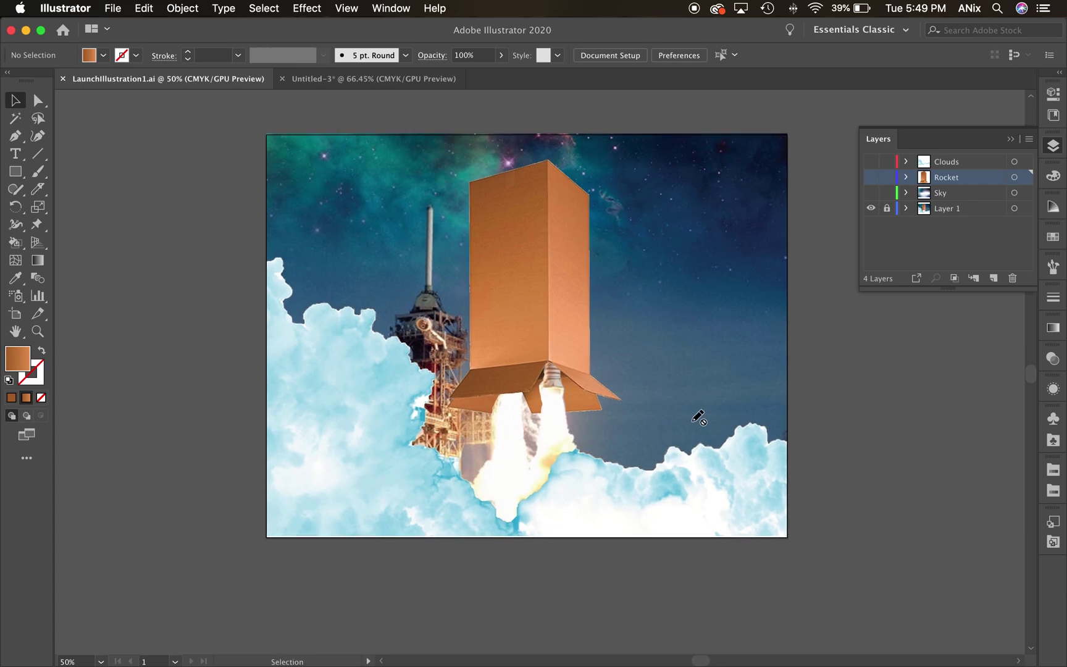
left_click(367, 79)
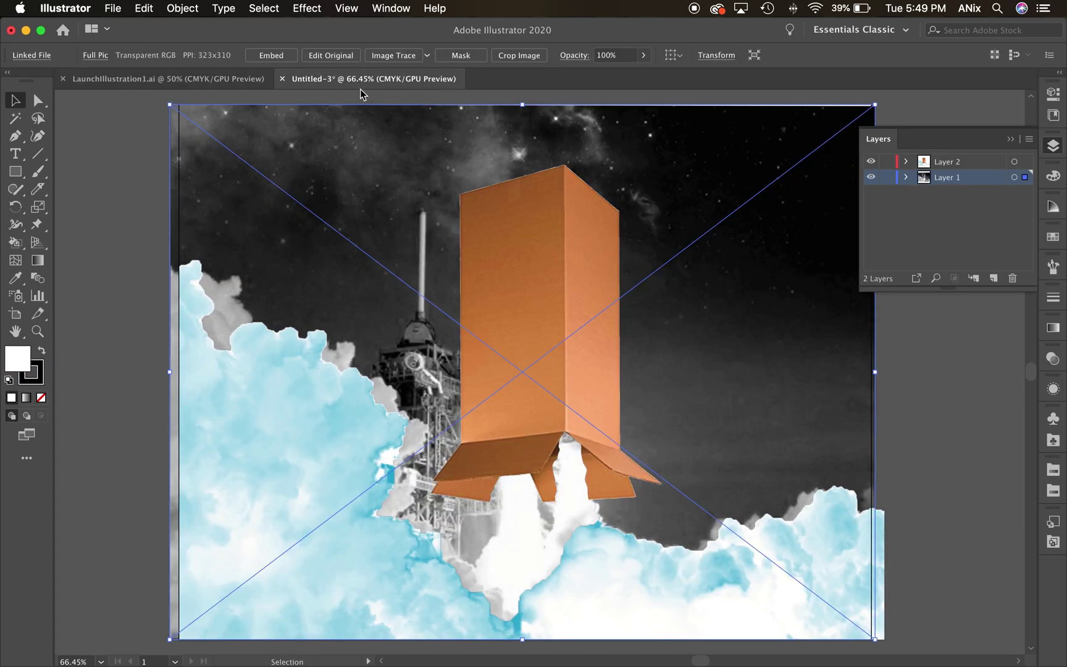
left_click(187, 78)
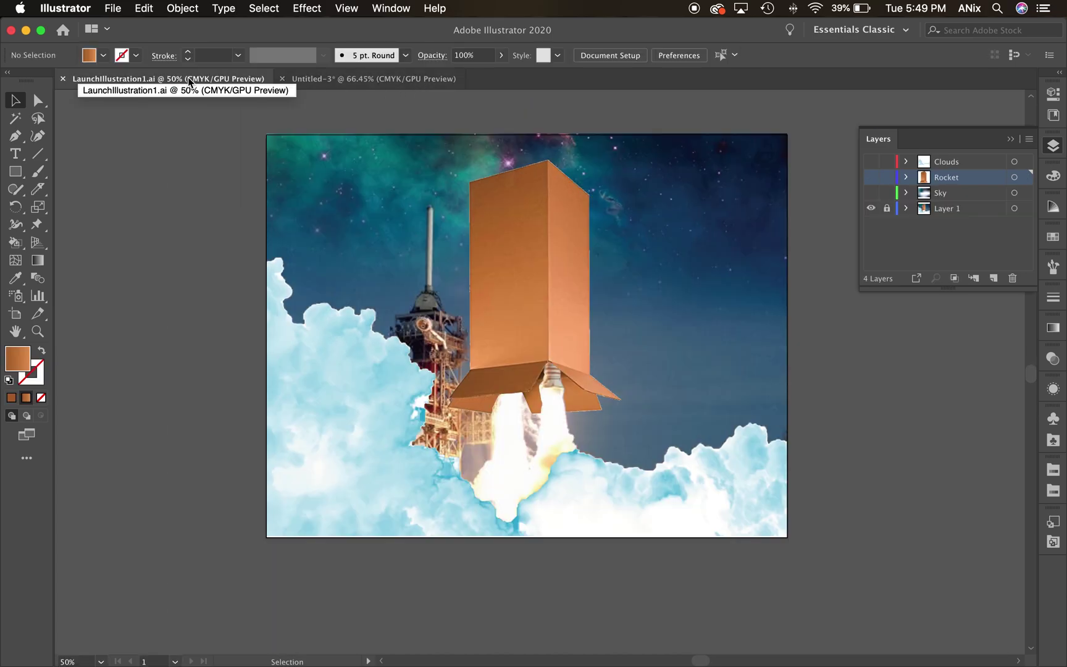
Step: Compare outline and preview views, then show the Clouds layer and zoom in on the artwork
left_click(871, 208, "super")
left_click(871, 208, "super")
left_click(871, 209, "super")
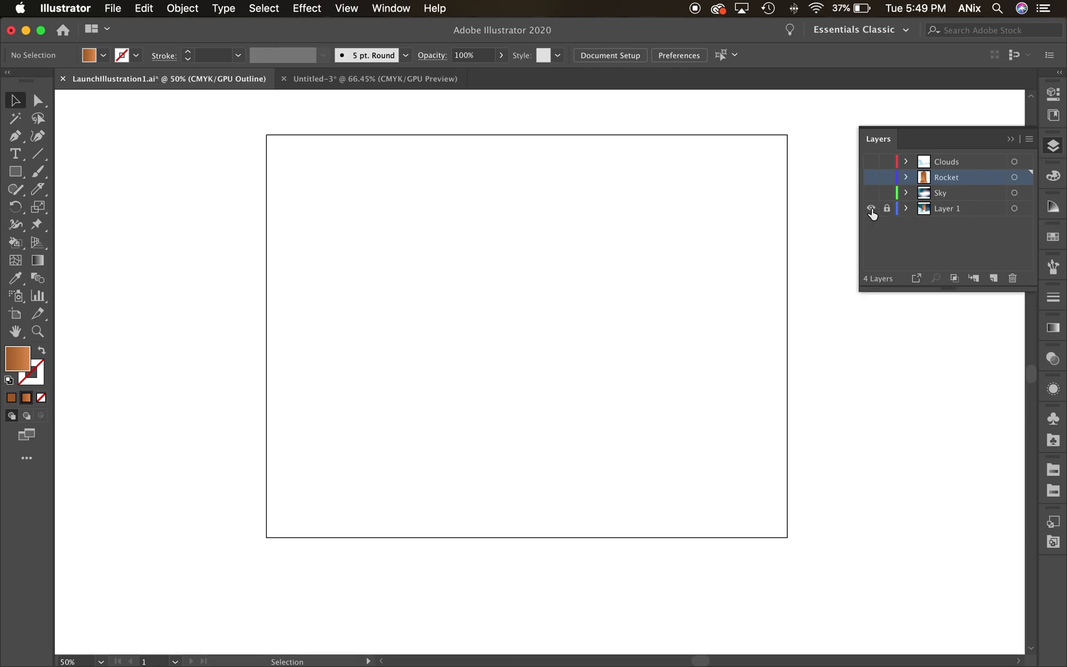
left_click(871, 209, "super")
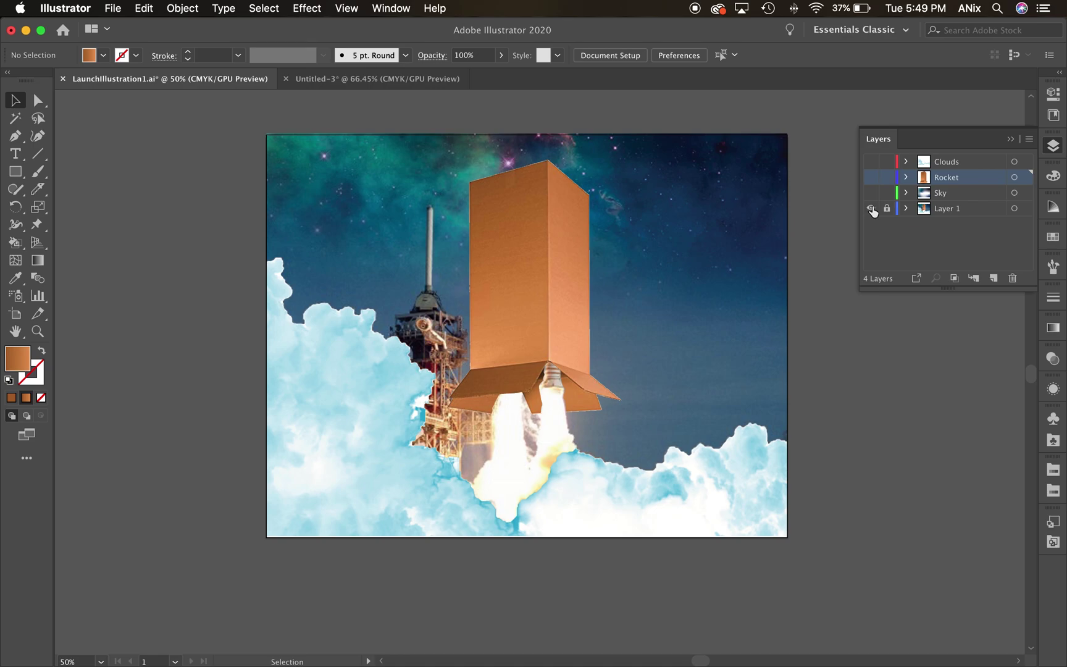
left_click(871, 165)
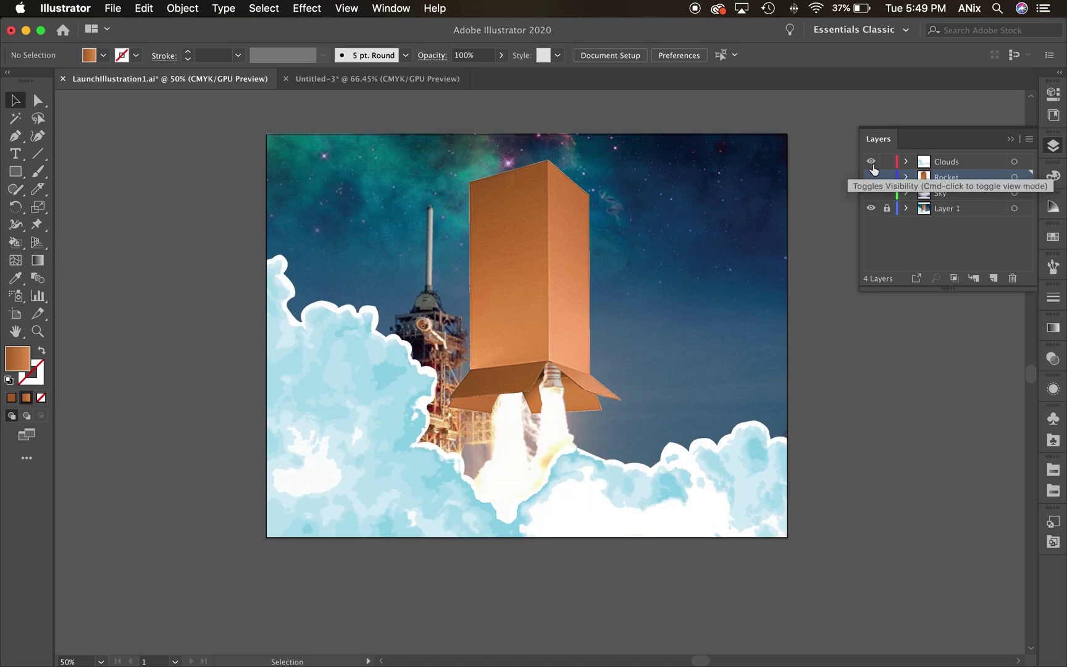
key("super+equal")
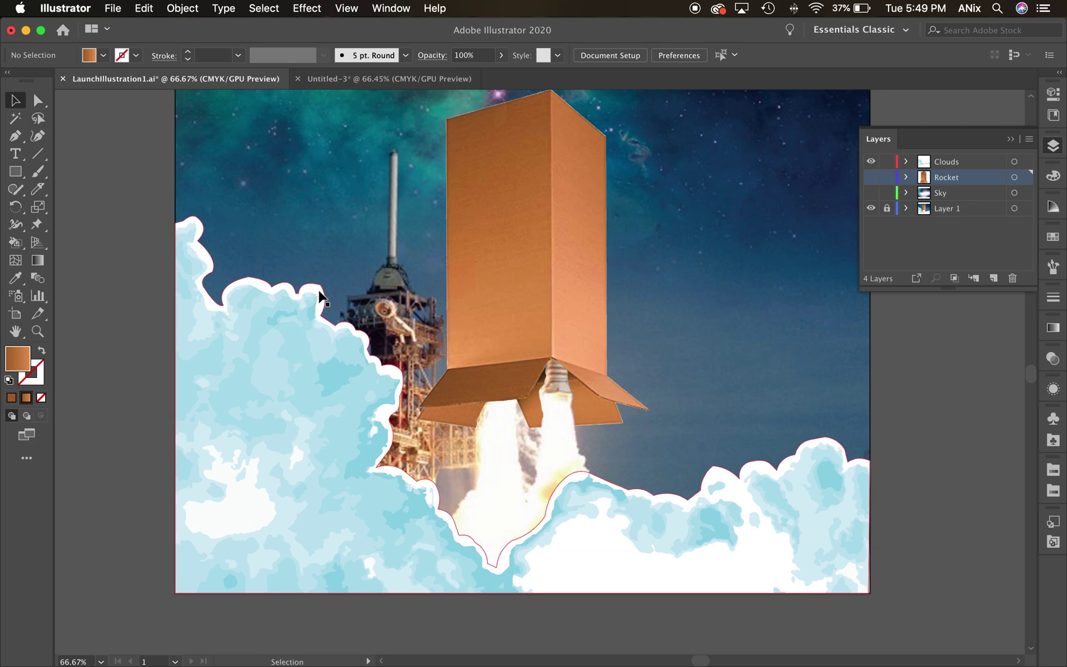
left_click(423, 79)
Step: Image Trace the Smoke Cloud photo with the 16 Colors preset and expand it into paths
left_click(333, 451)
left_click(332, 449)
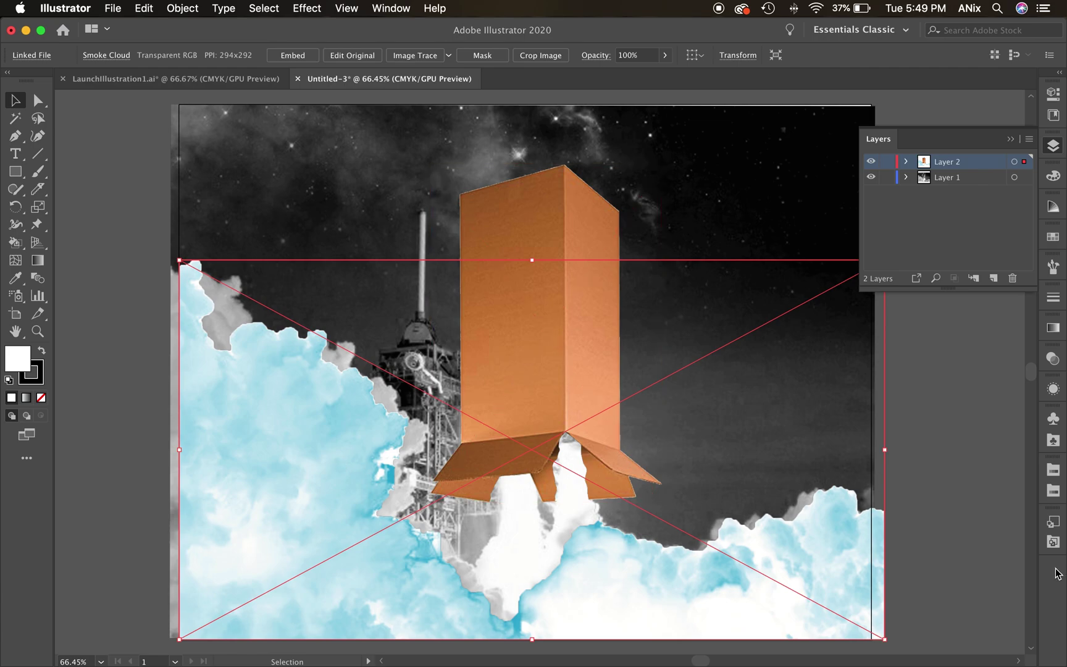
left_click(1053, 93)
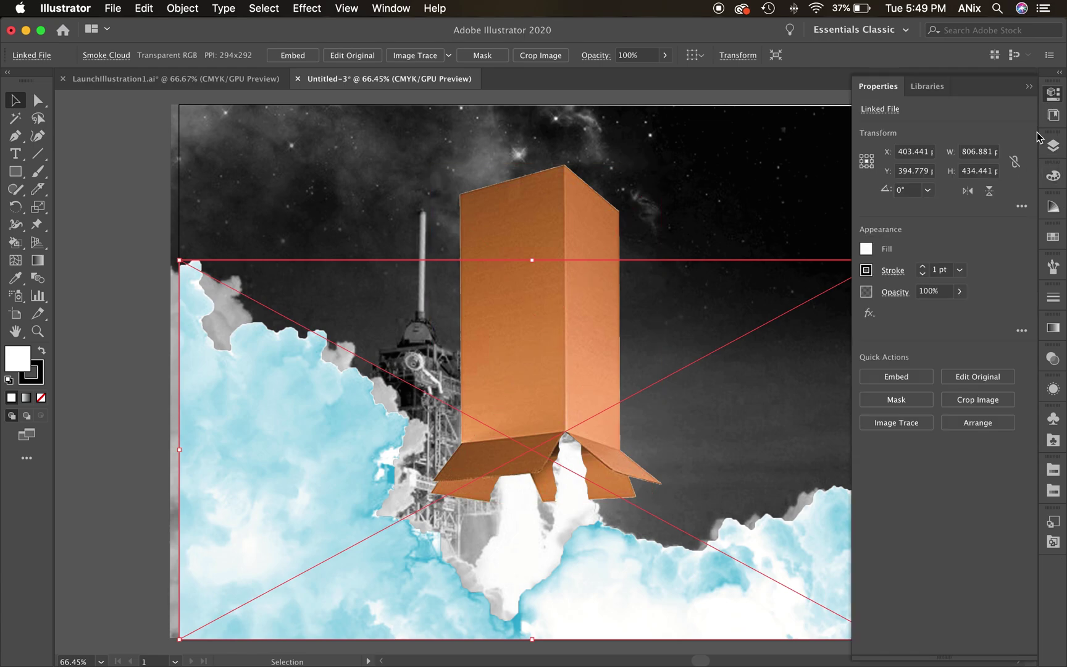
left_click(900, 424)
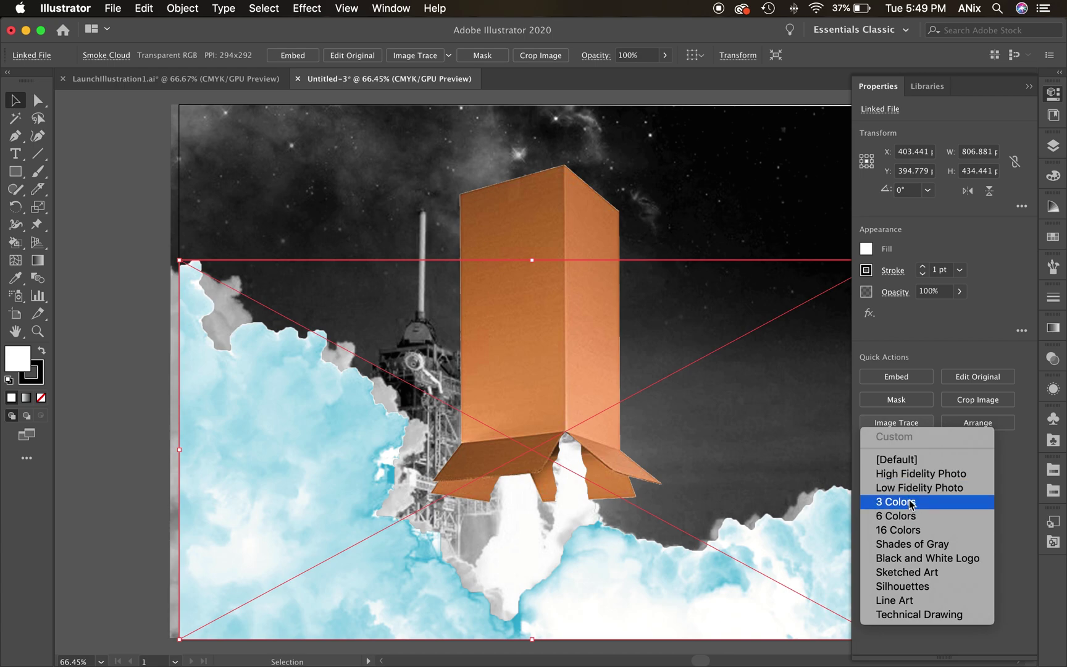
left_click(912, 531)
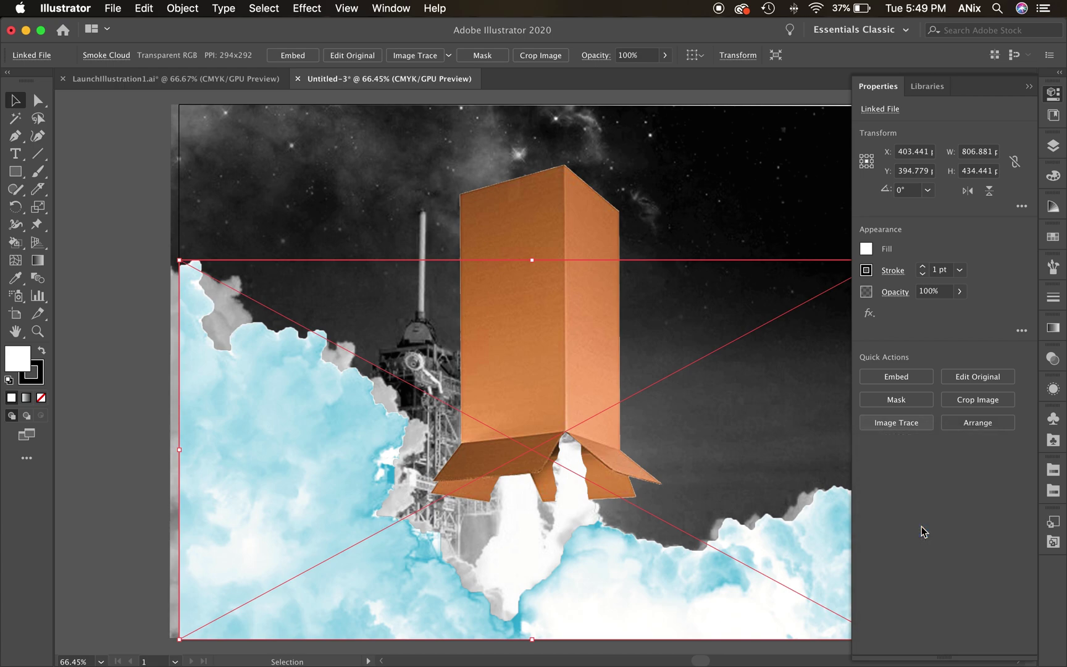
left_click(696, 361)
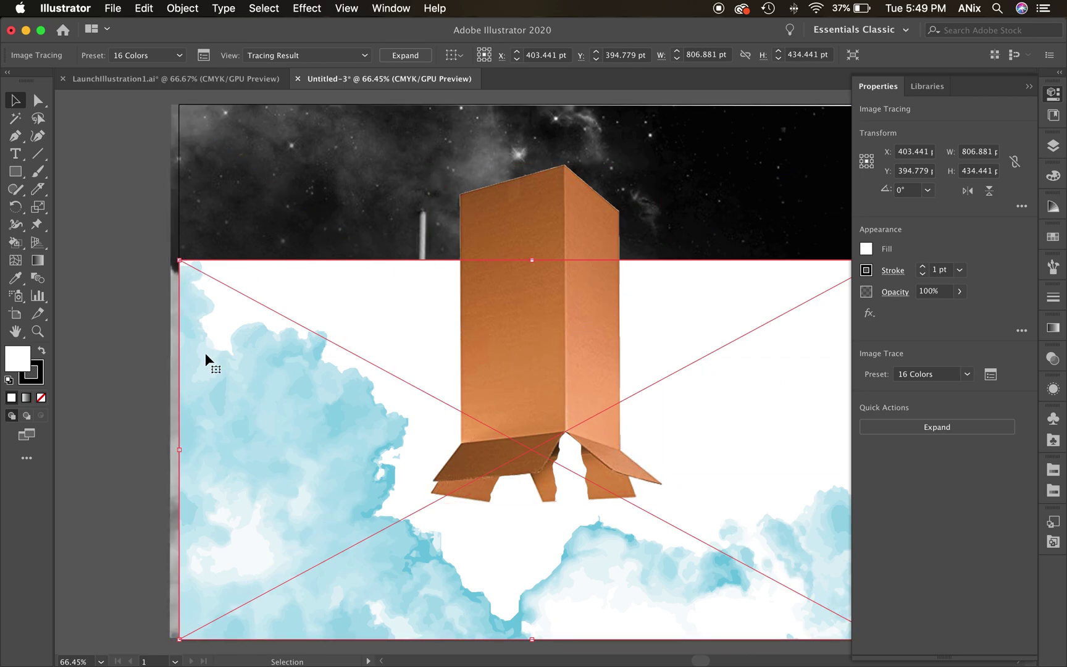
left_click(942, 435)
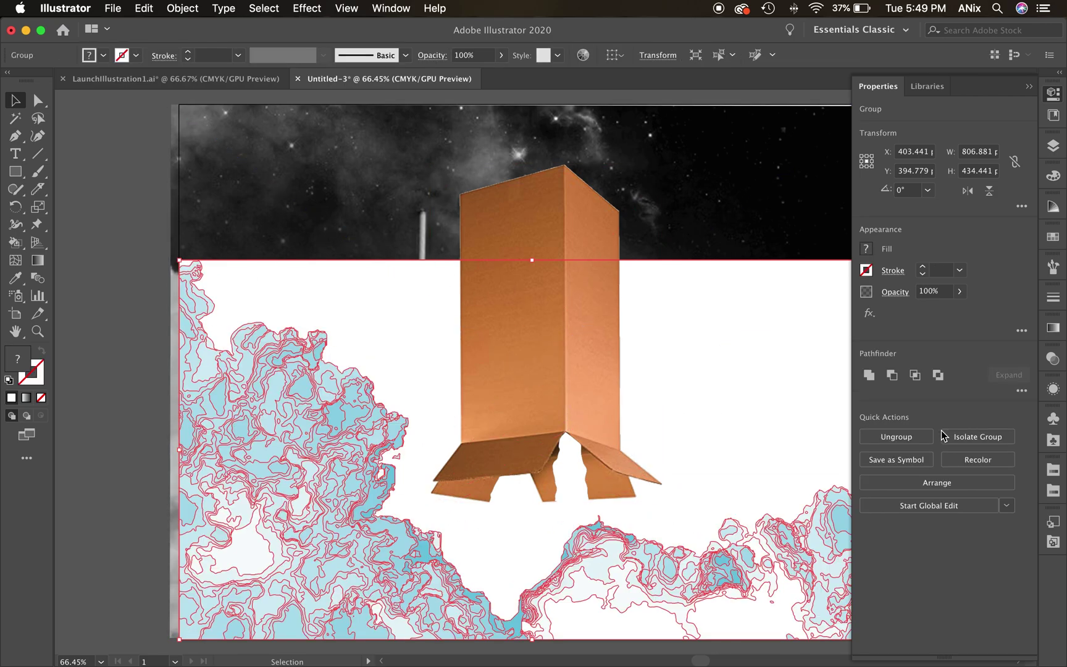
Step: Delete the white background shape from the traced clouds using Direct Selection
left_click(34, 106)
left_click(159, 195)
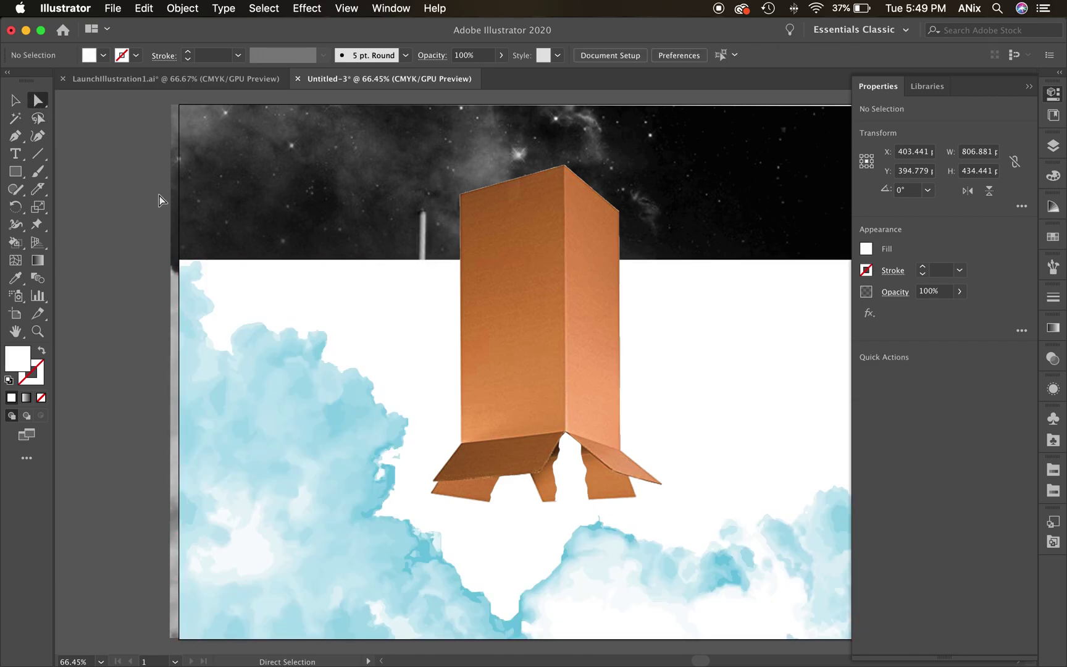
left_click(344, 303)
key("Delete")
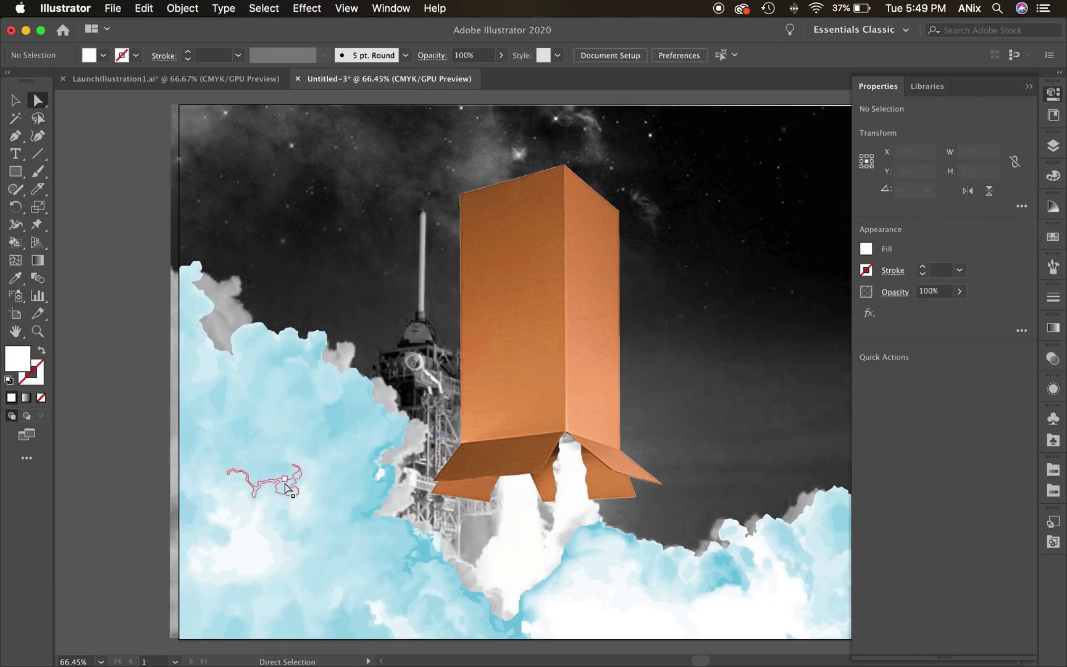
Step: Drag the traced cloud group up, then down and right to test its placement
key("v")
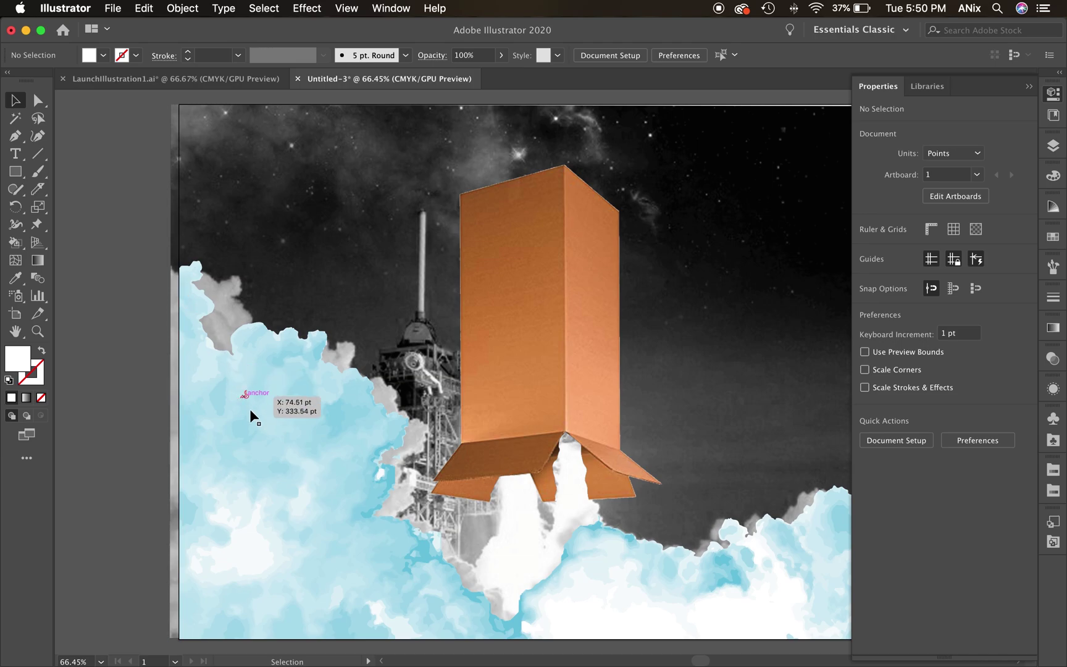
left_click_drag(286, 466, 206, 373)
left_click(124, 92)
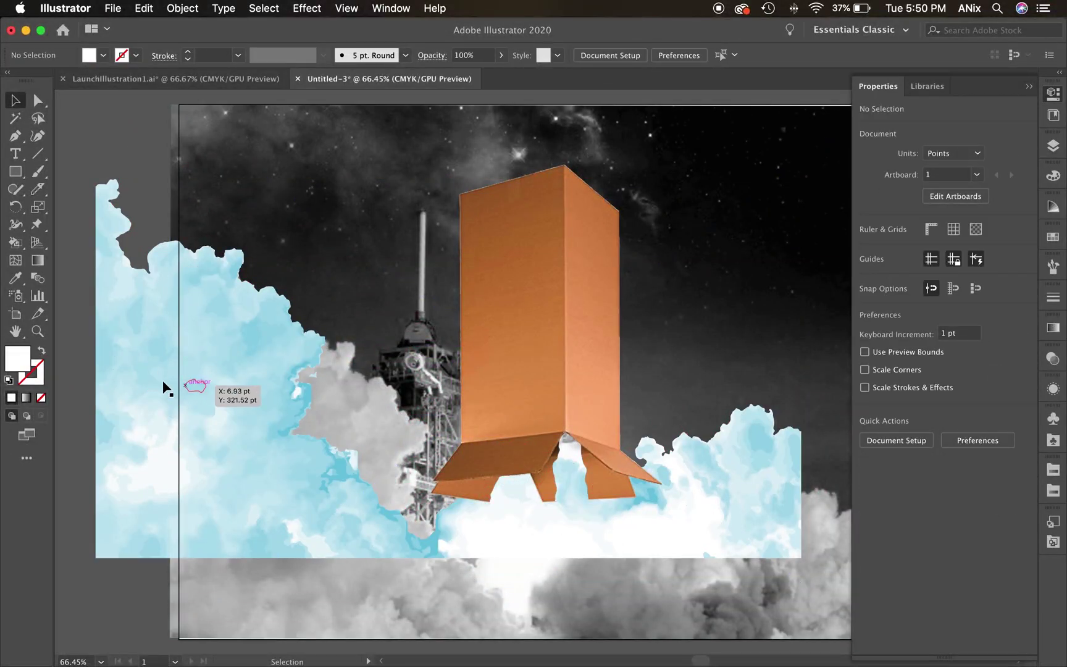
left_click(143, 388)
left_click(136, 100)
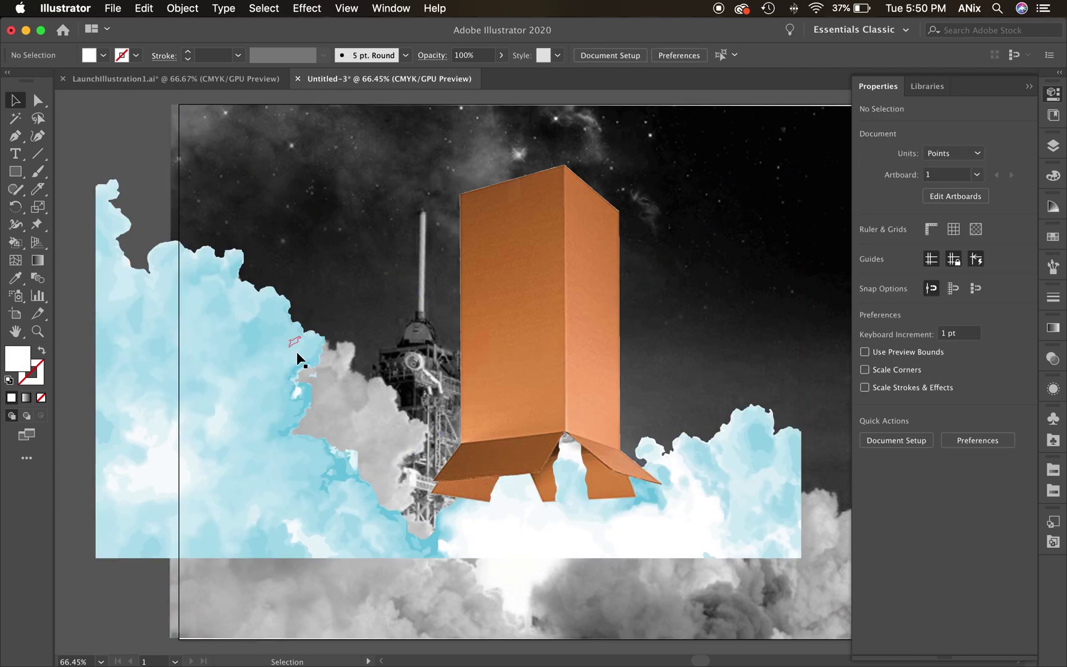
left_click_drag(141, 421, 207, 493)
left_click(120, 250)
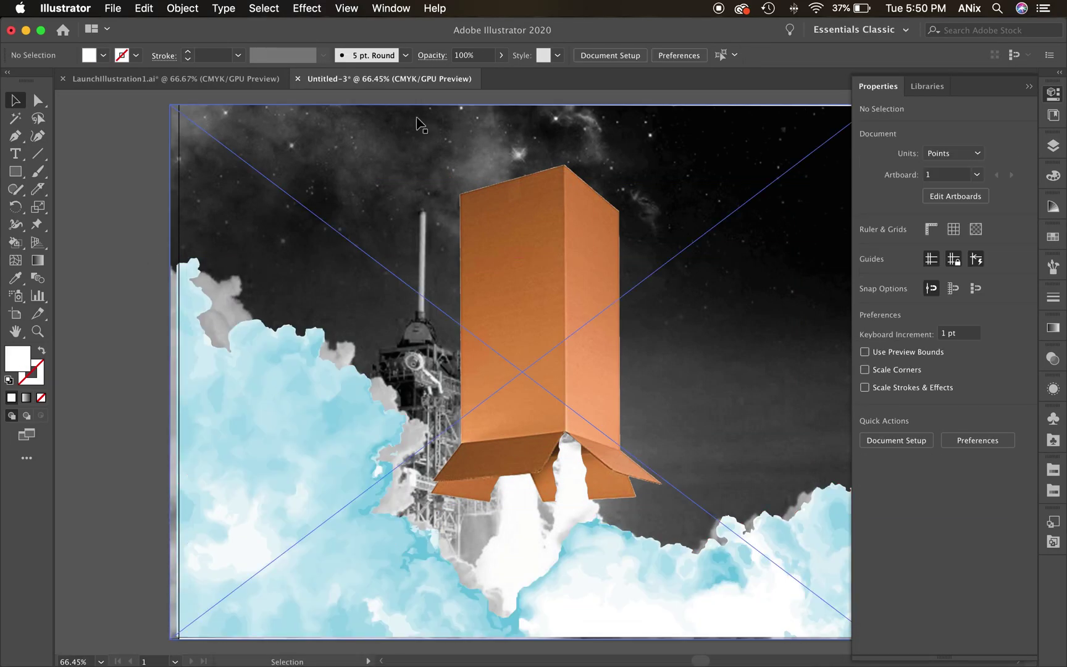
Step: In LaunchIllustration1.ai, move the blue cloud group along the artboard bottom and zoom out
left_click(169, 79)
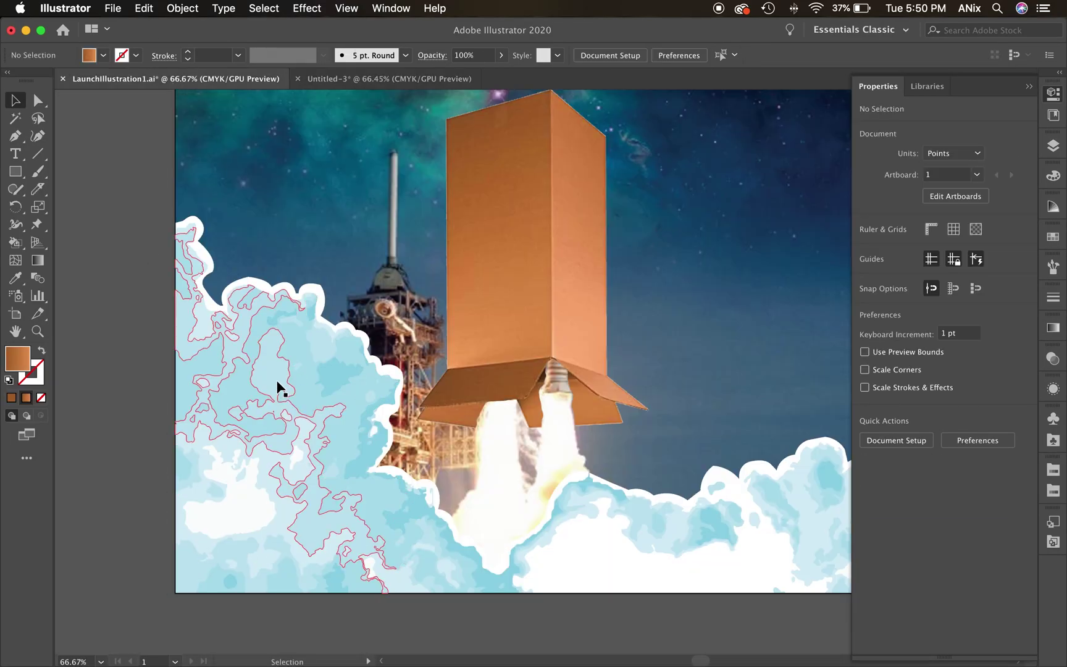
left_click_drag(272, 382, 187, 552)
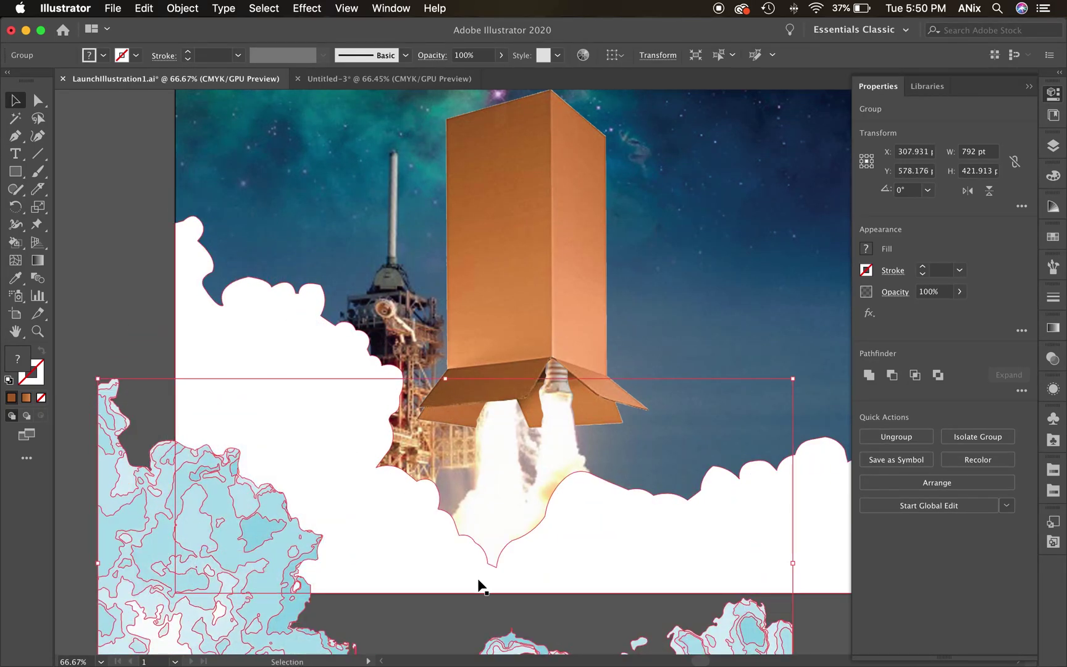
left_click_drag(164, 530, 248, 414)
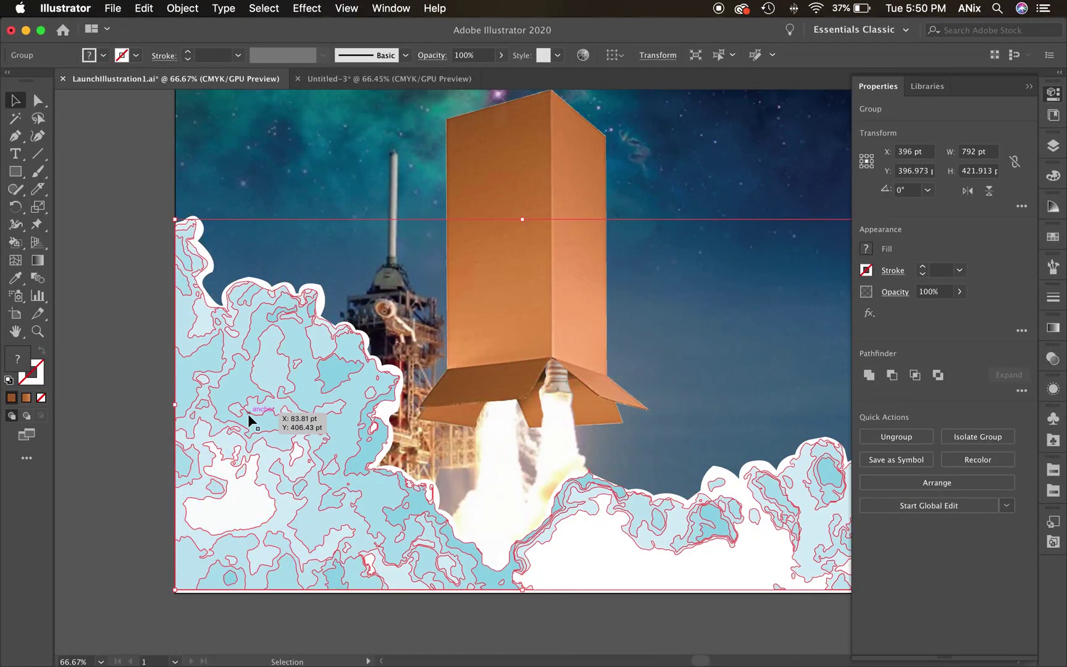
left_click(584, 623)
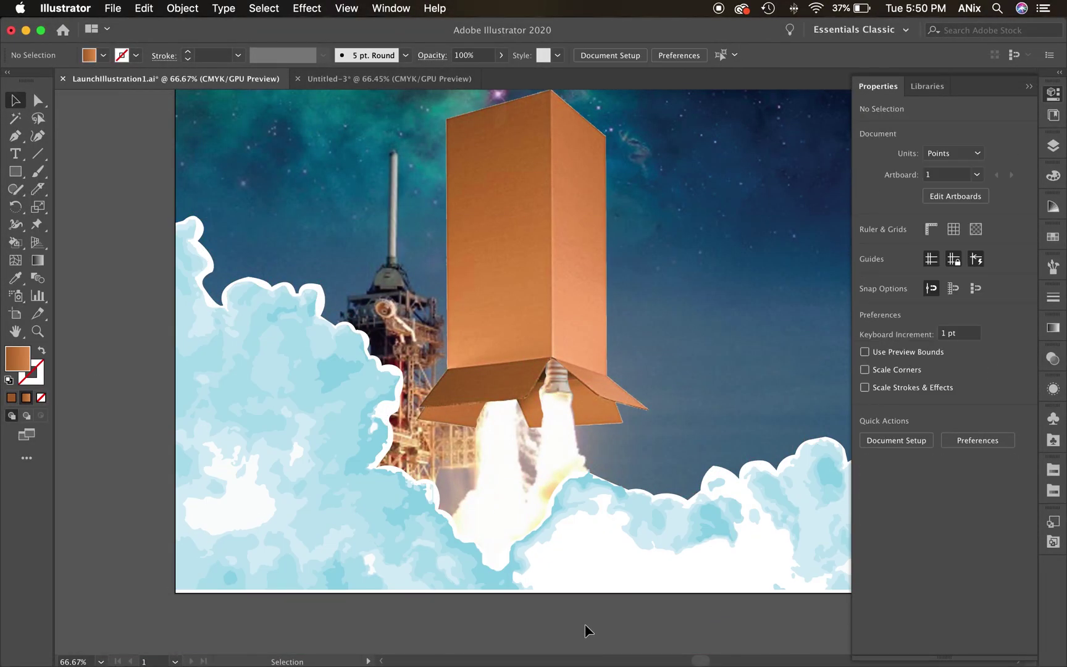
key("super+minus")
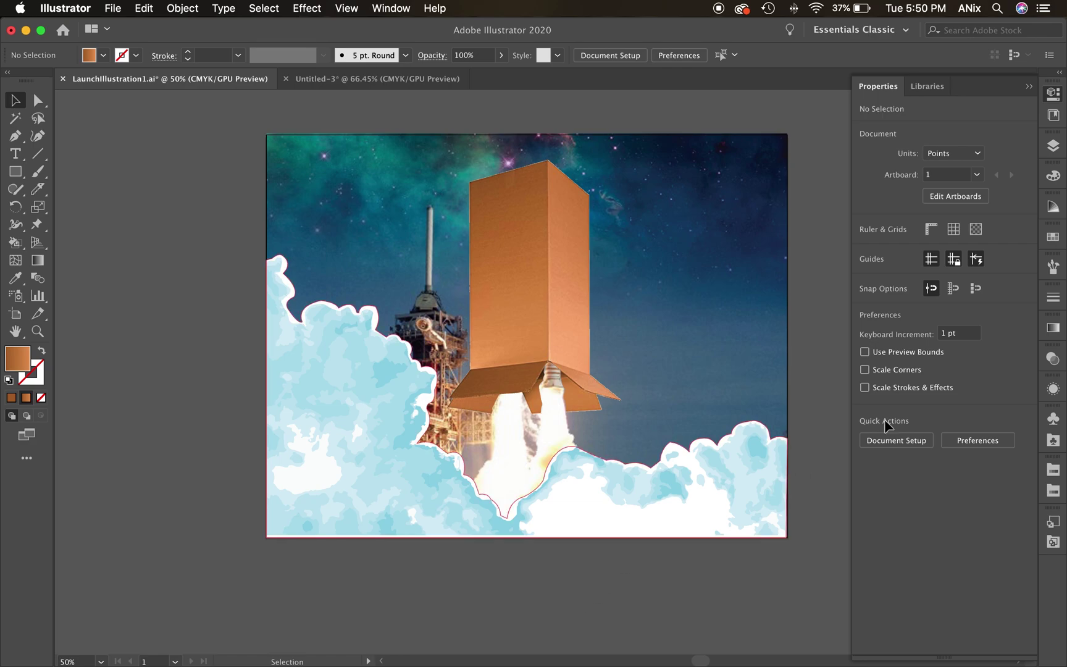
Step: Show the layer list and toggle the Rocket layer's visibility to compare
left_click(1053, 147)
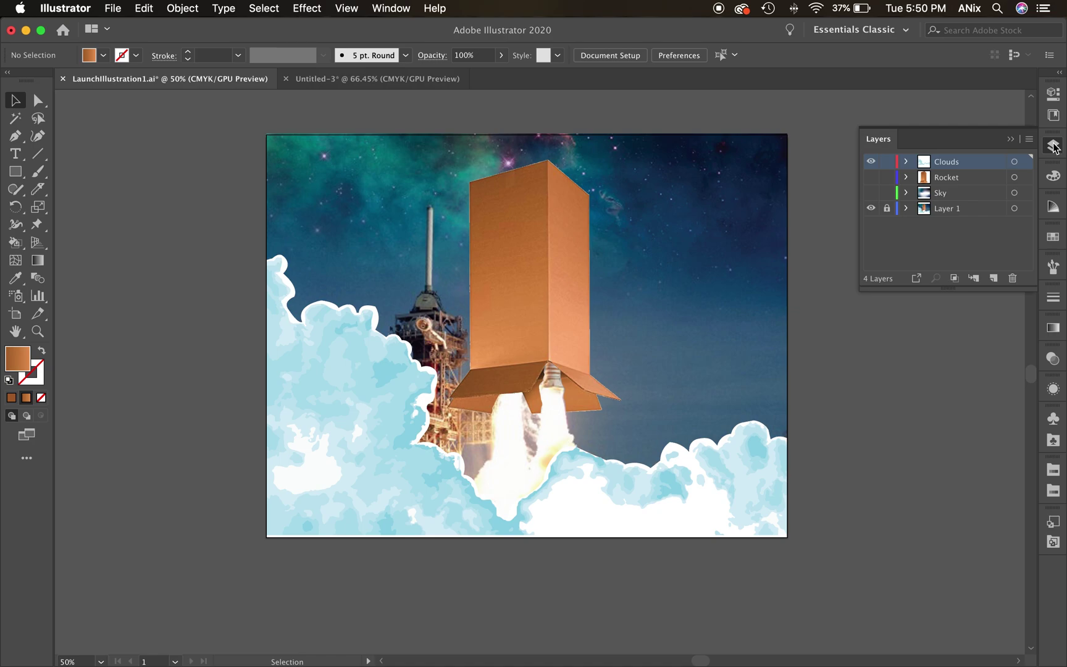
left_click(872, 177)
left_click(872, 178)
left_click(872, 177)
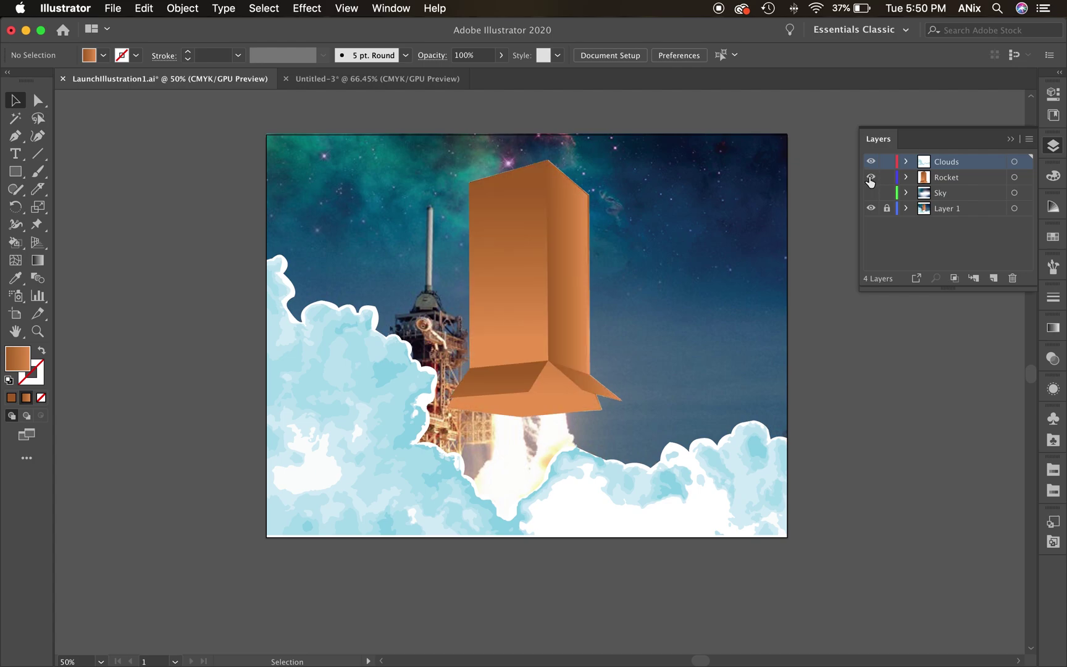
Step: Show the Rocket layer and drag the flat orange box off the artboard to compare
left_click(871, 178)
left_click(870, 178)
left_click(536, 298)
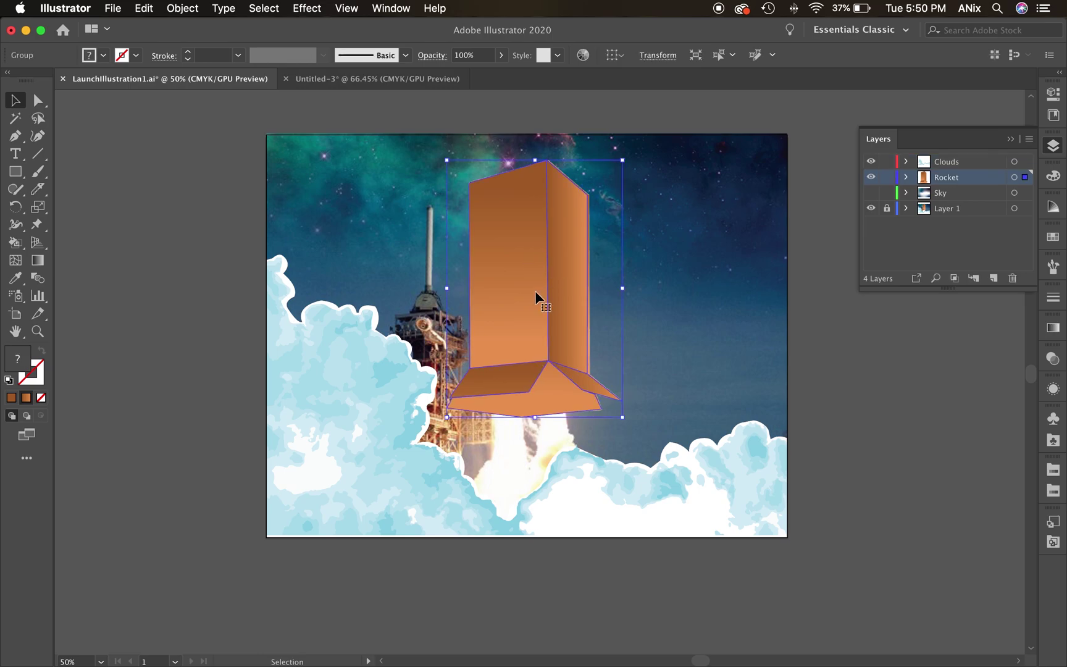
left_click_drag(536, 298, 192, 276)
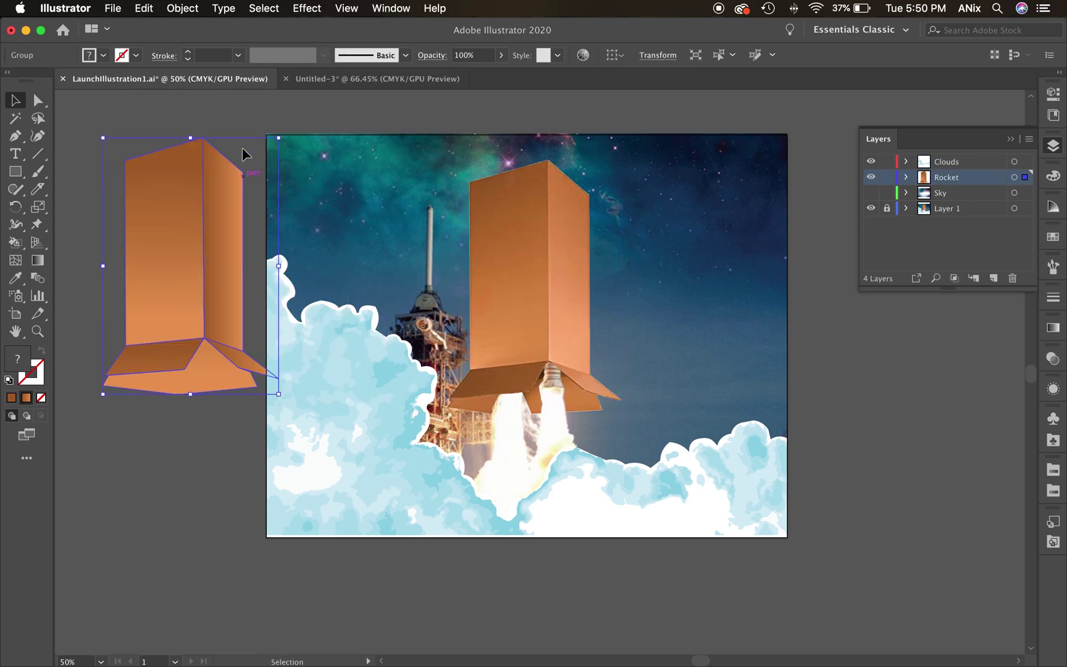
left_click(236, 109)
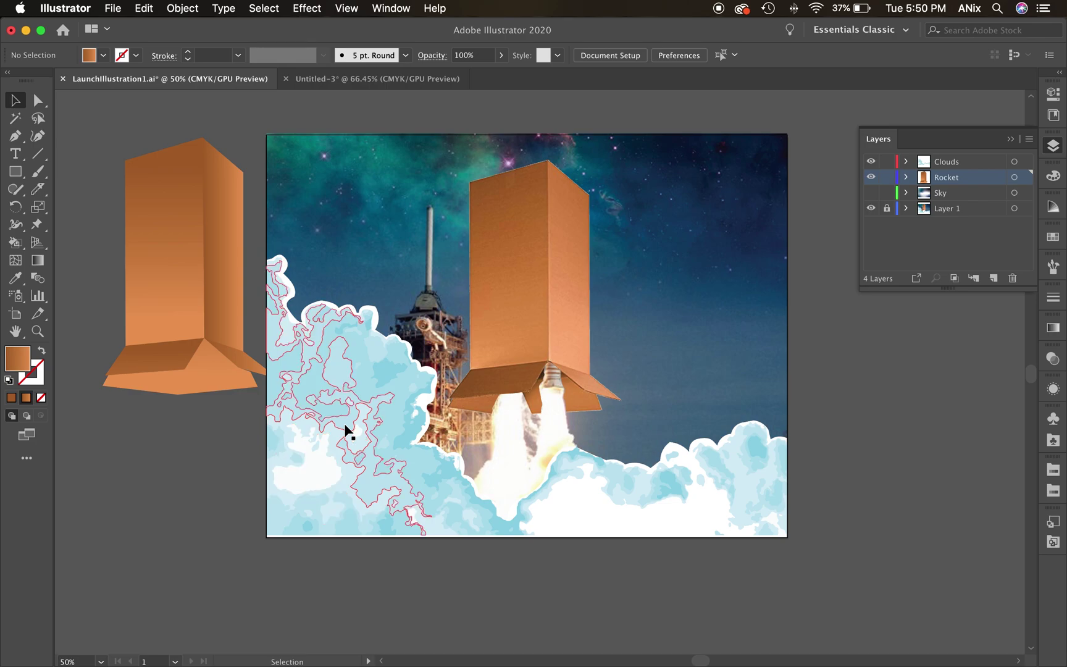
Step: Drag the flat box back over the photographed rocket and show the Sky layer
left_click(181, 250)
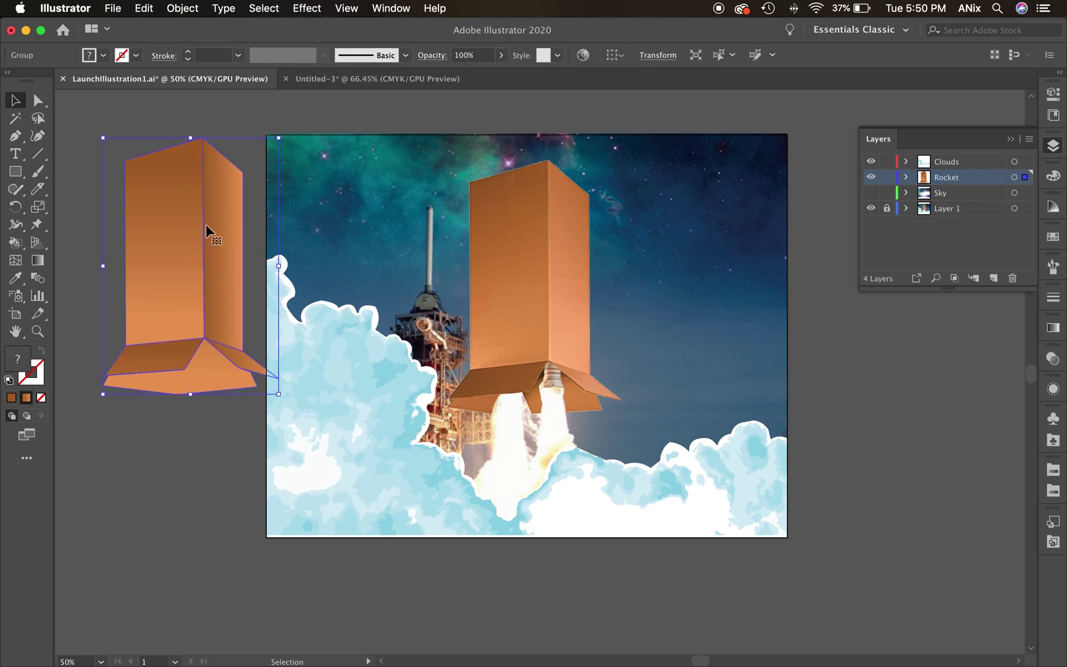
left_click_drag(207, 226, 530, 237)
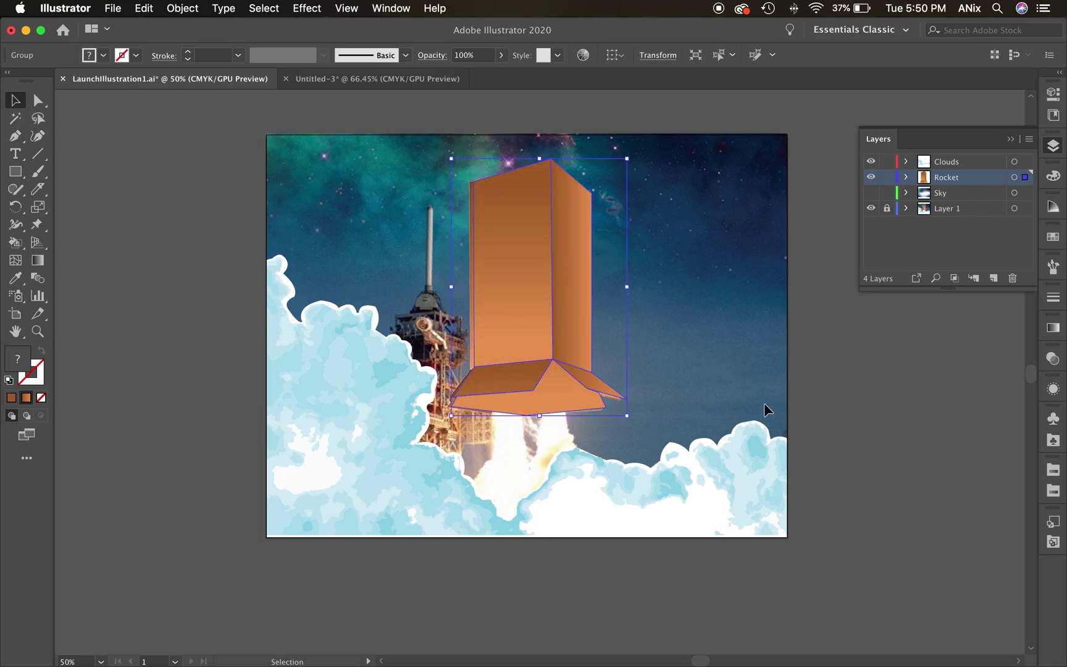
left_click(935, 452)
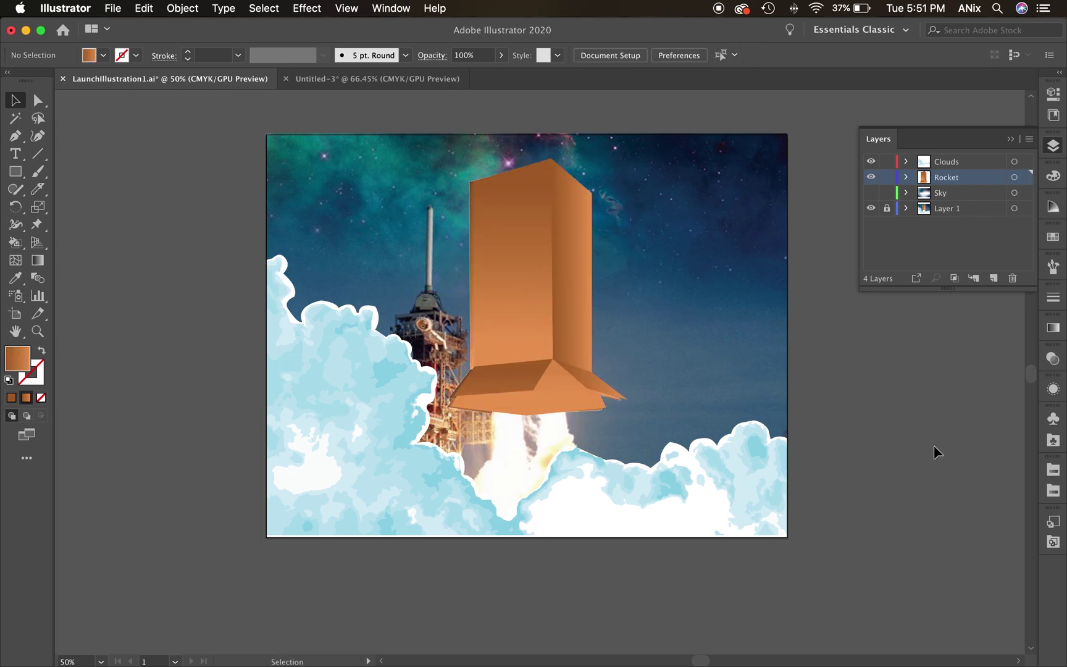
left_click(870, 193)
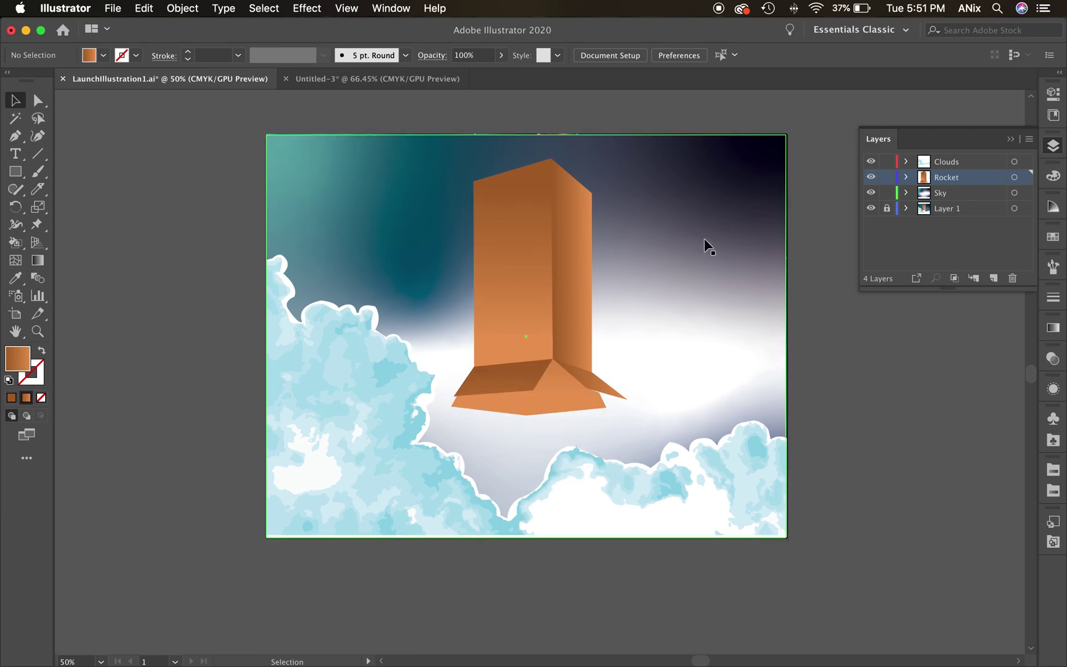
Step: Draw a new large rectangle on the empty pasteboard beside the artboard
left_click(679, 318)
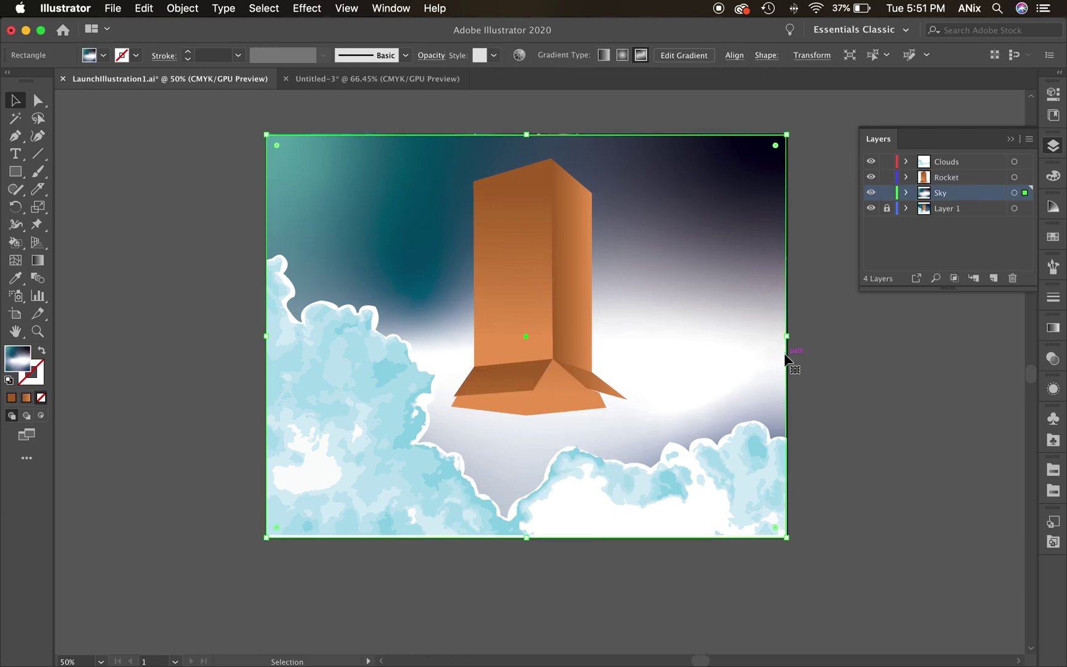
left_click_drag(838, 367, 212, 350)
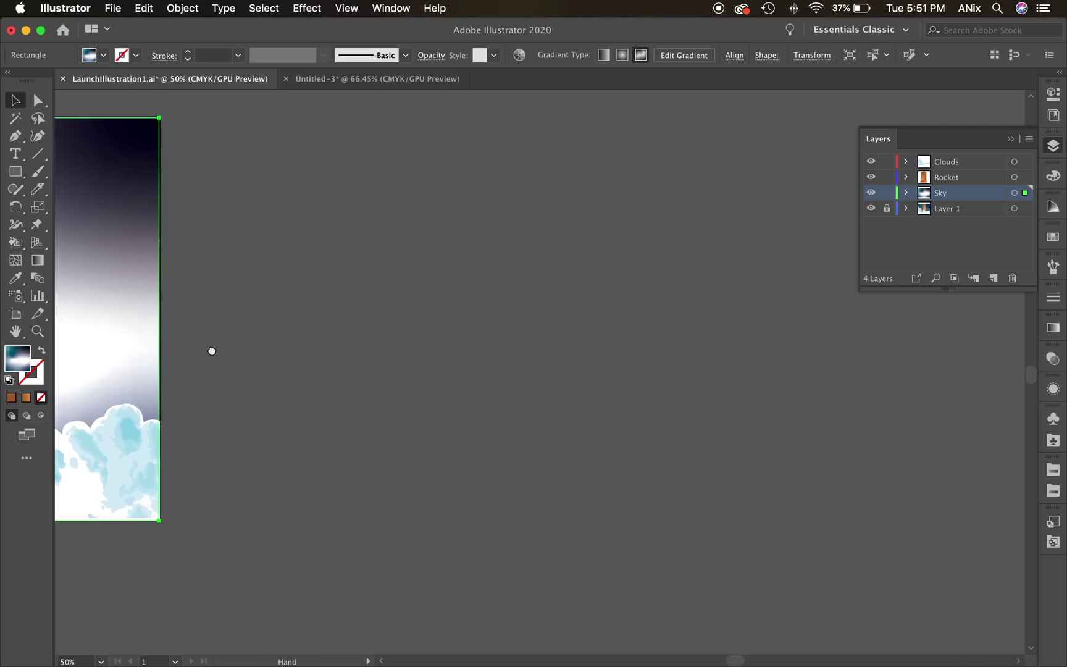
left_click(15, 171)
left_click_drag(188, 117, 724, 526)
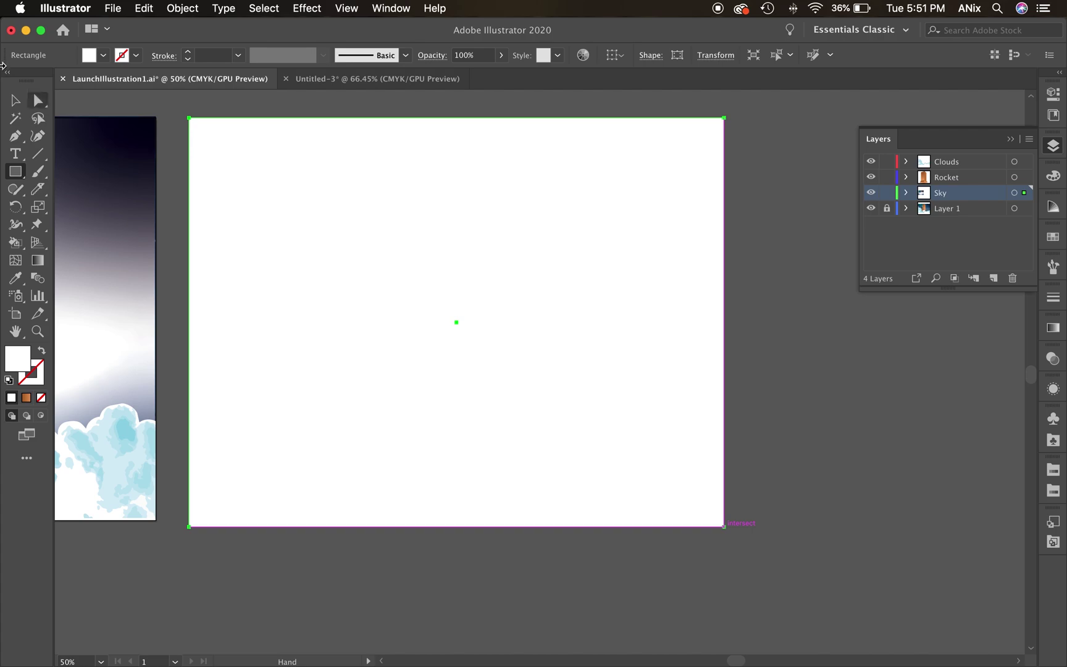
left_click(15, 99)
scroll(735, 345, "left", 10)
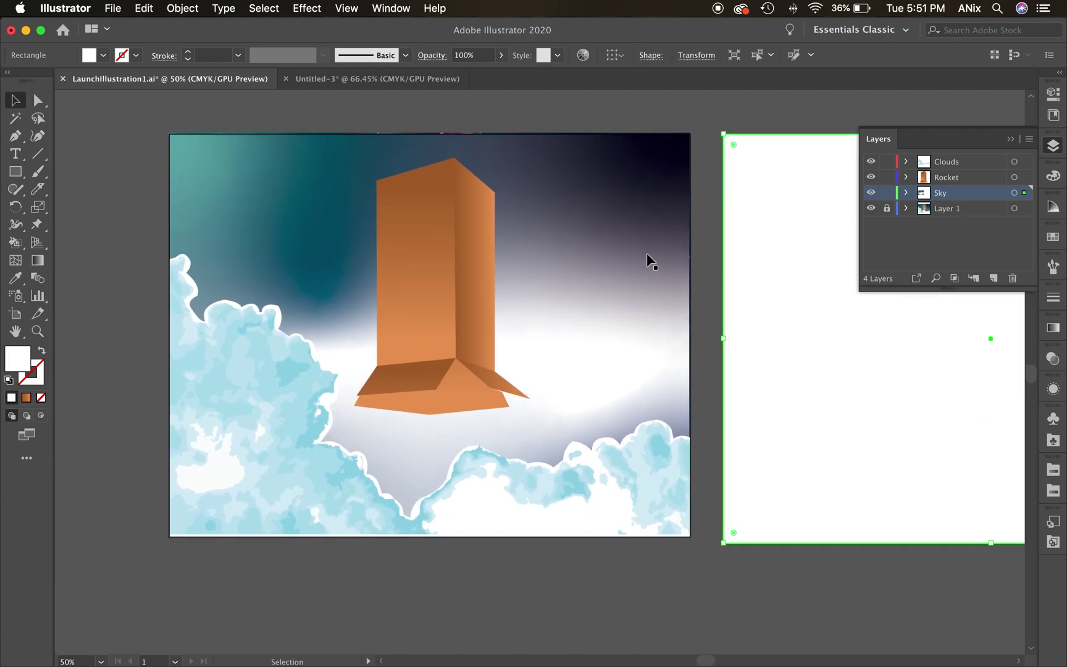
Step: Delete the gradient overlay from the launch artwork and select the blank white rectangle
left_click(619, 253)
key("Delete")
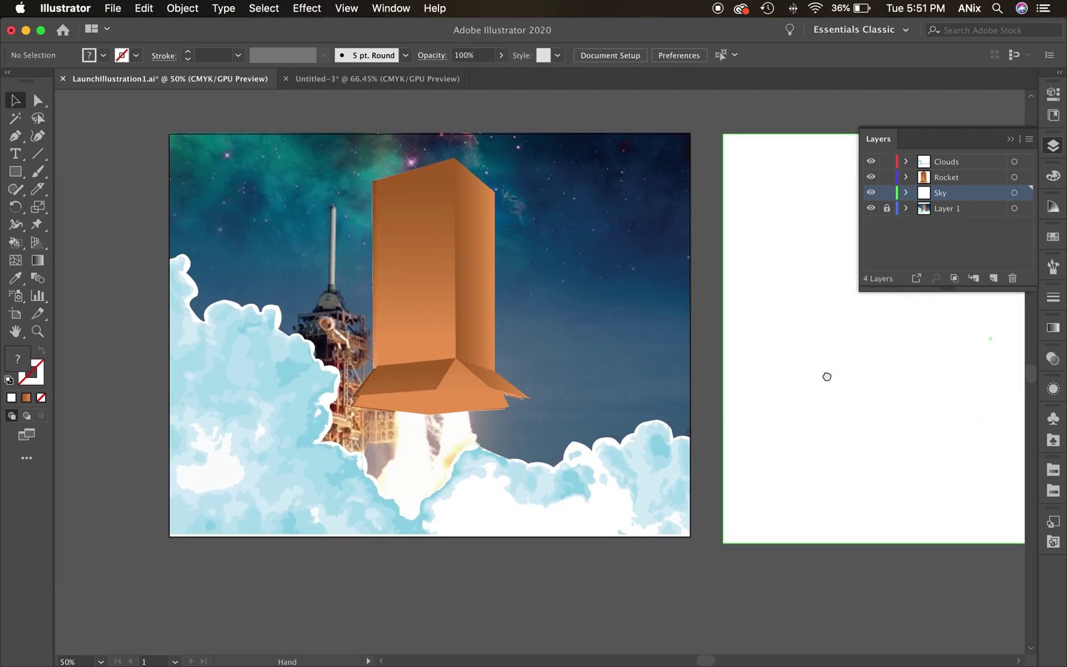
left_click_drag(801, 341, 686, 314)
left_click(669, 255)
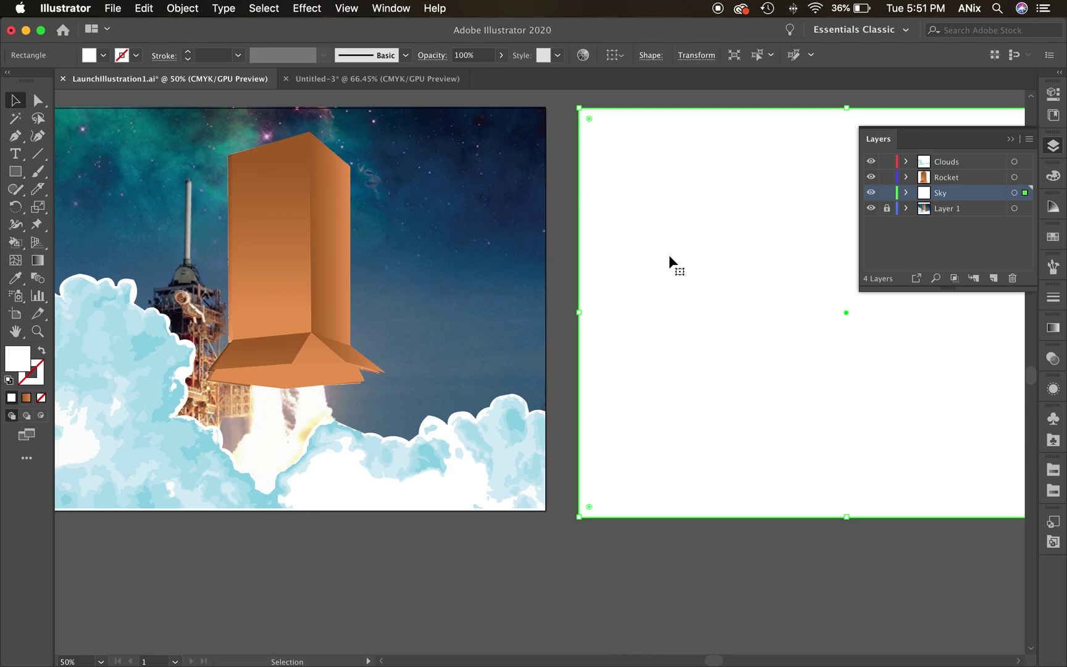
Step: Apply a freeform gradient to the rectangle and sample teal nebula colour for the top stop
left_click(37, 260)
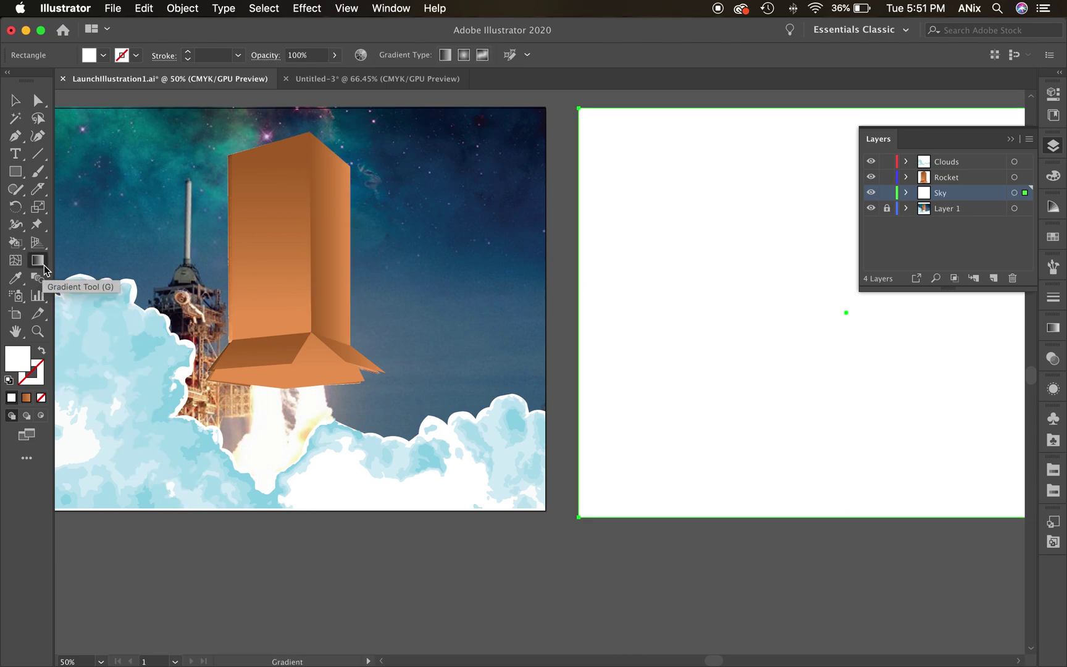
left_click(1053, 93)
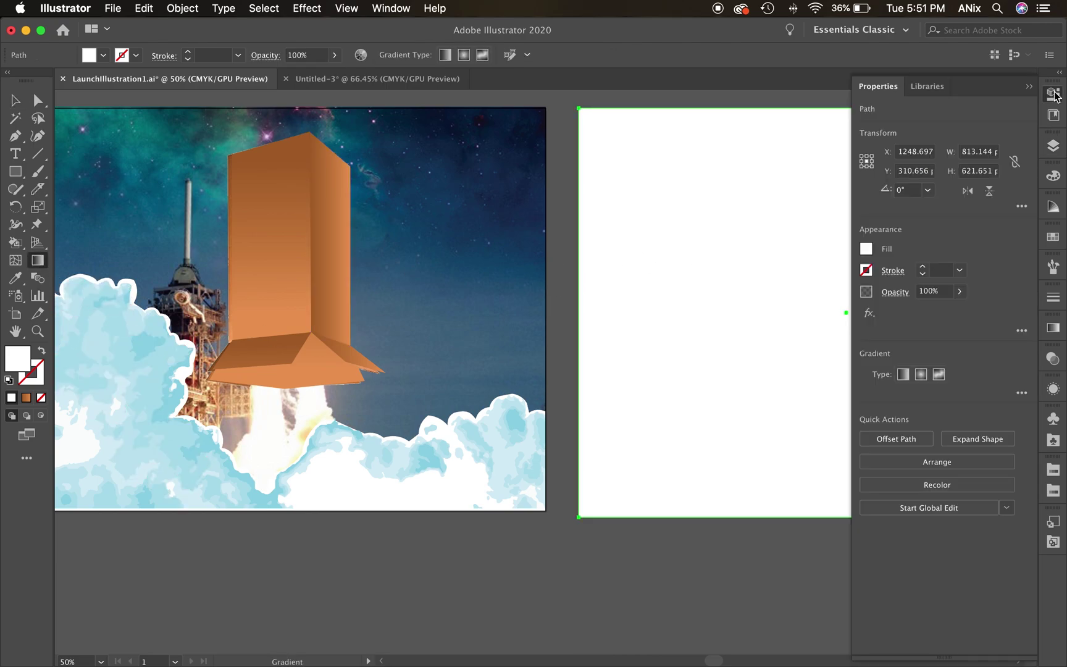
left_click(939, 374)
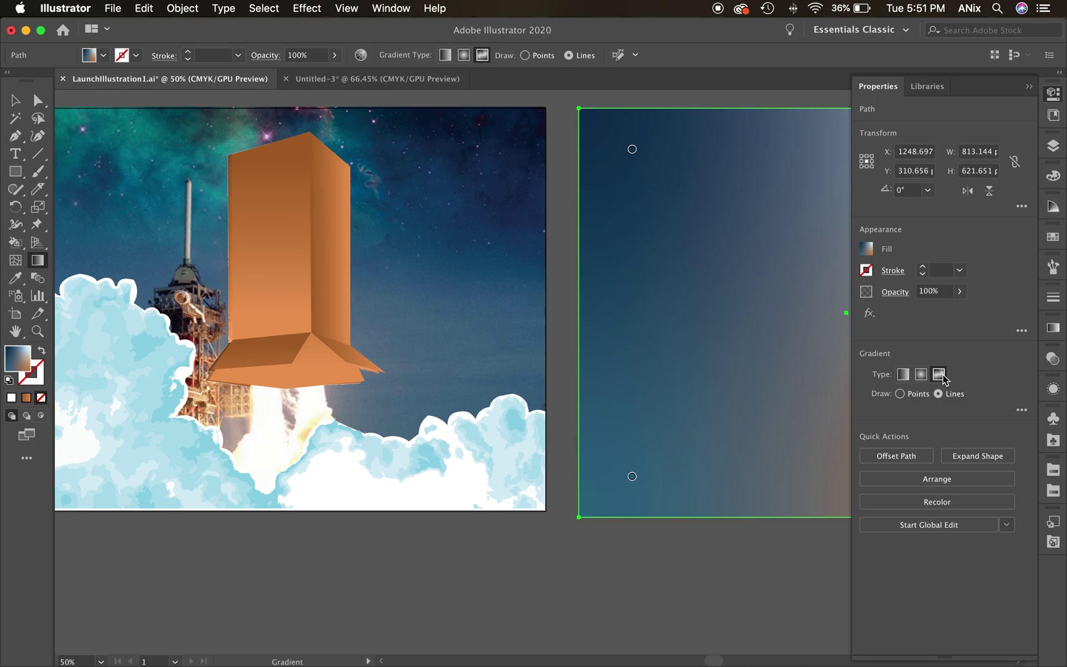
left_click(632, 151)
double_click(632, 151)
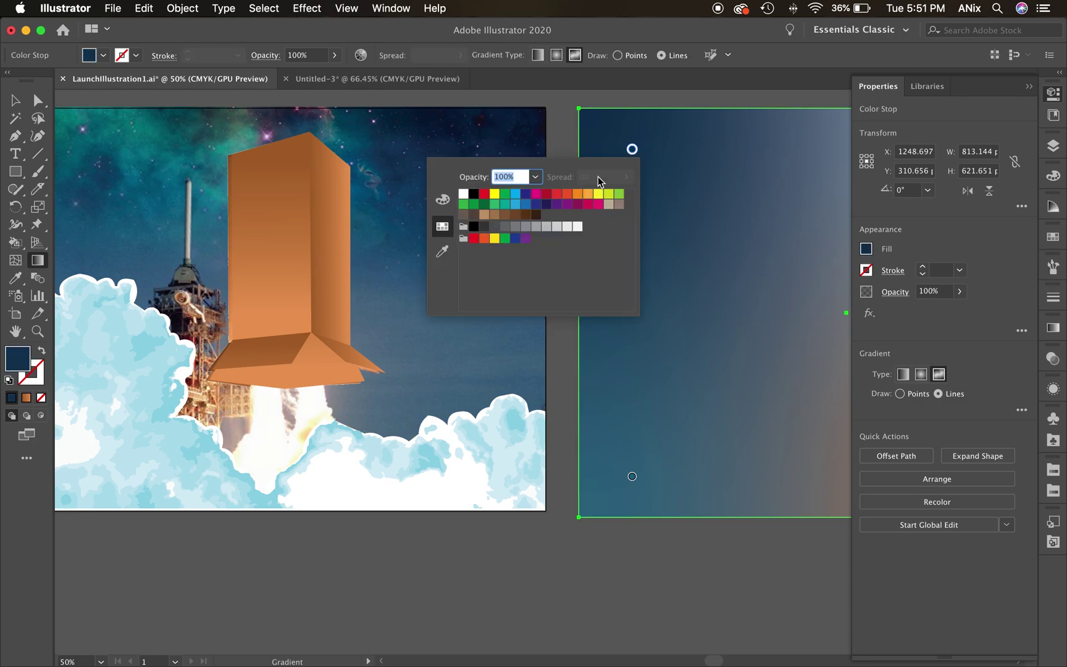
left_click(443, 254)
left_click(69, 112)
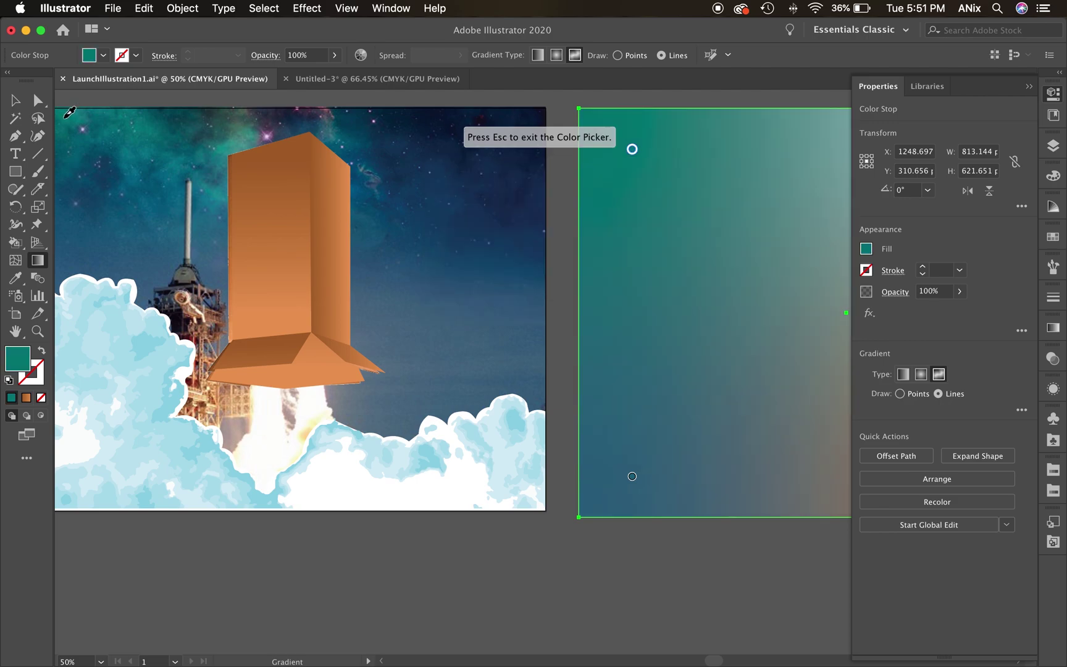
Step: Recolour the bottom gradient stop with the dark blue sampled from the sky
left_click(630, 478)
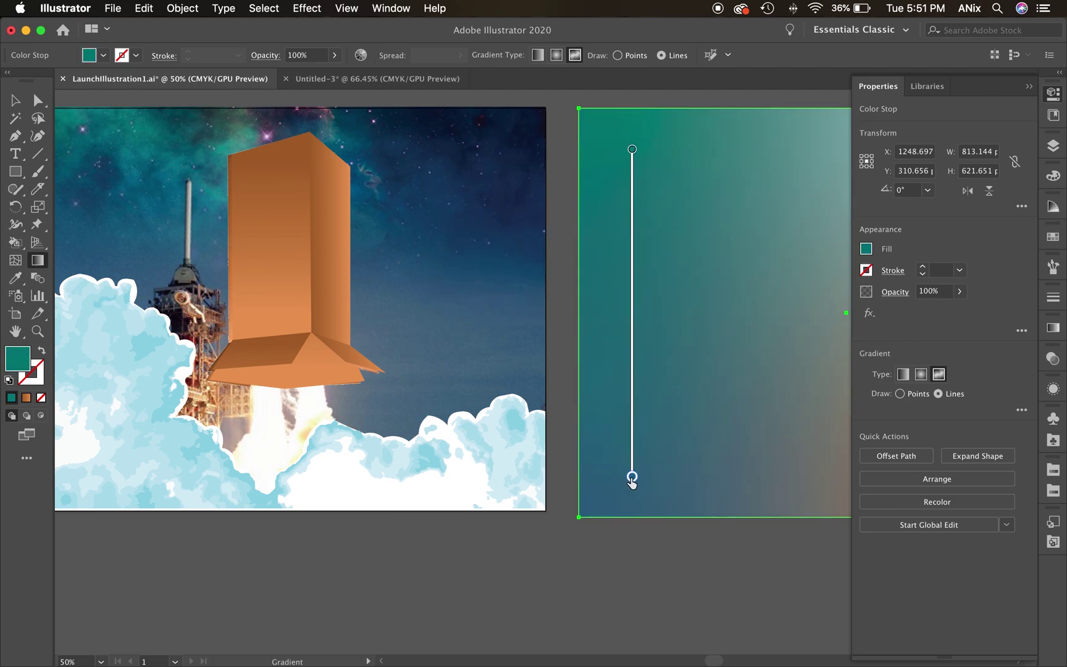
double_click(631, 478)
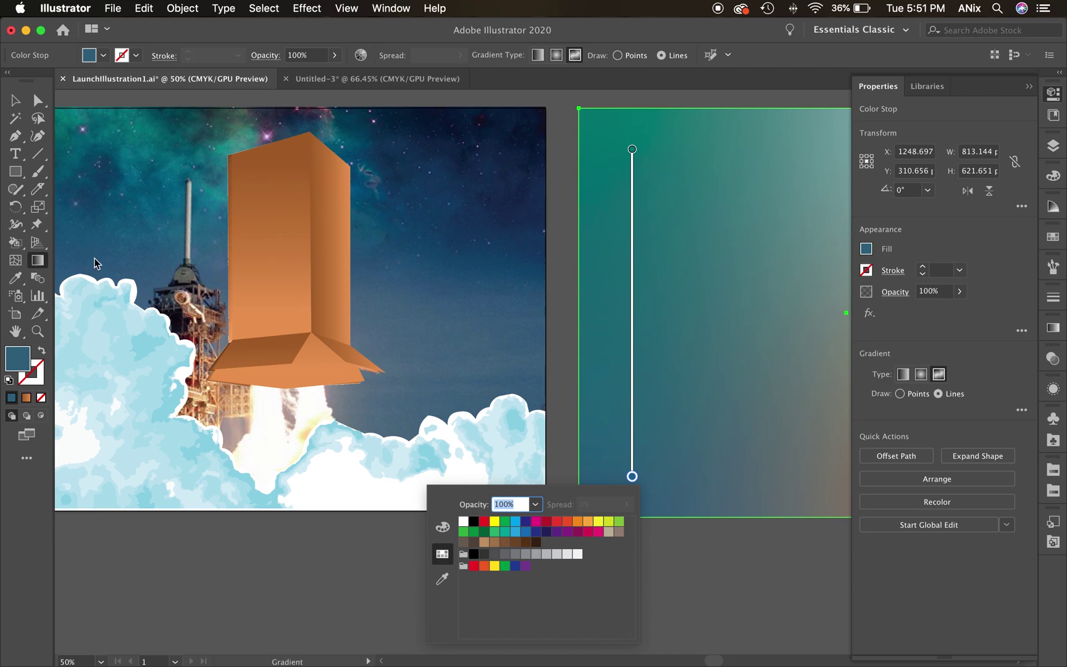
left_click(442, 578)
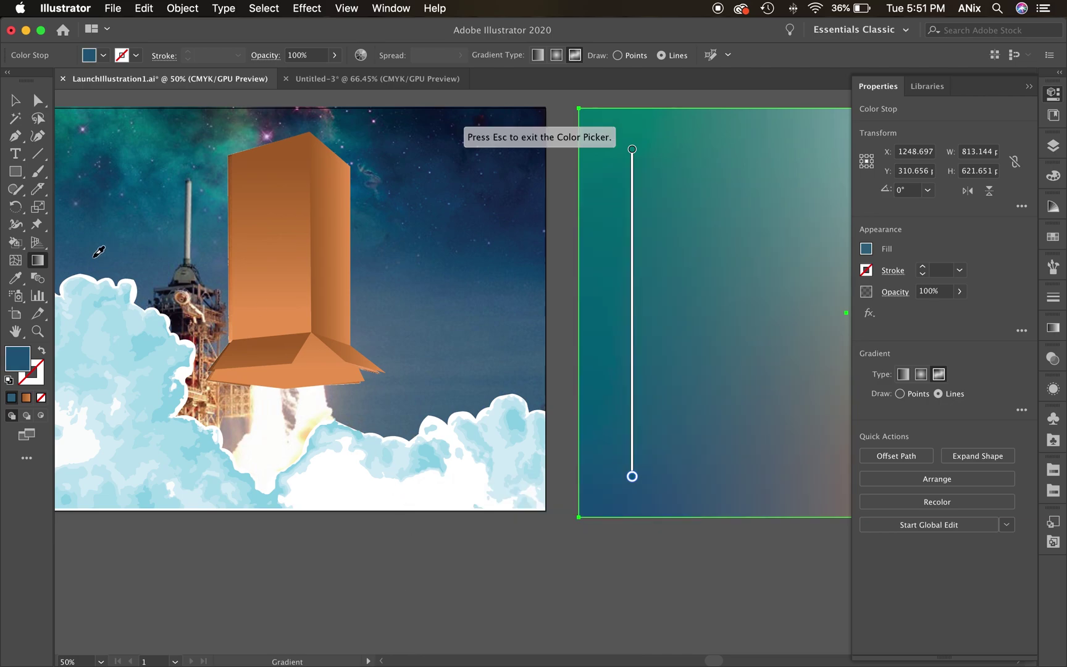
left_click(1028, 86)
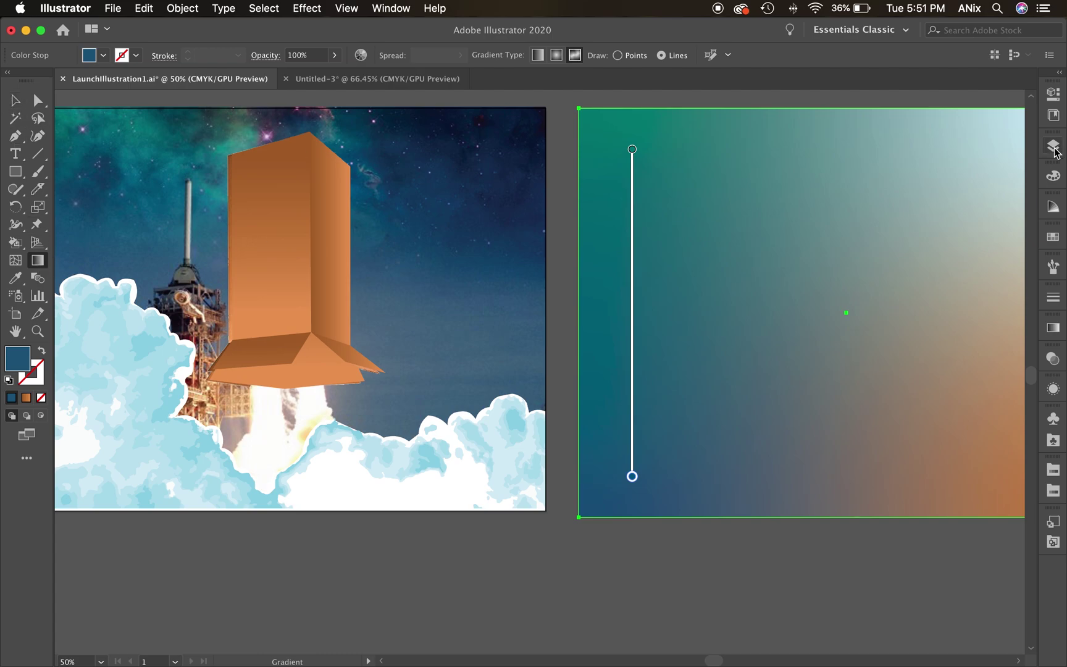
left_click(980, 132)
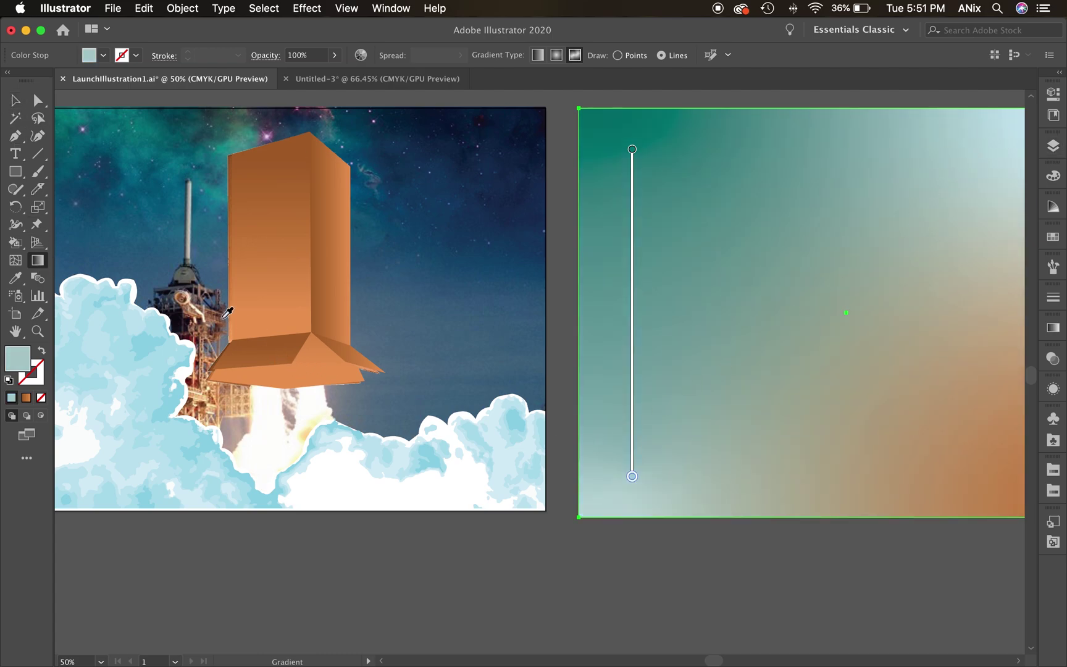
left_click(99, 256)
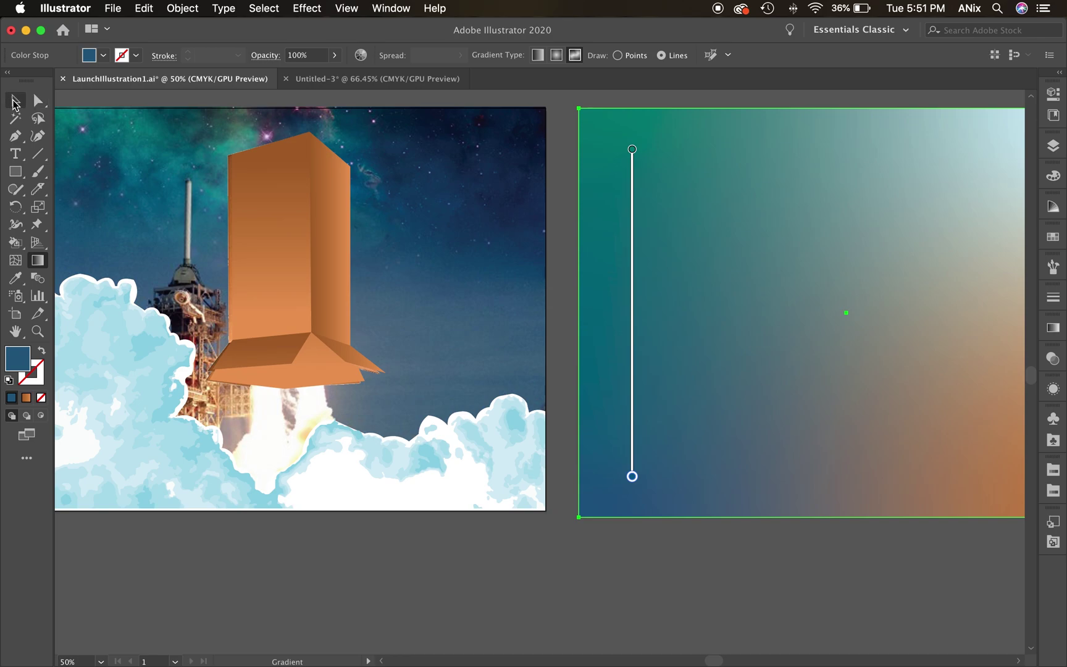
Step: Add a new top-right gradient stop coloured dark navy
left_click(14, 102)
key("g")
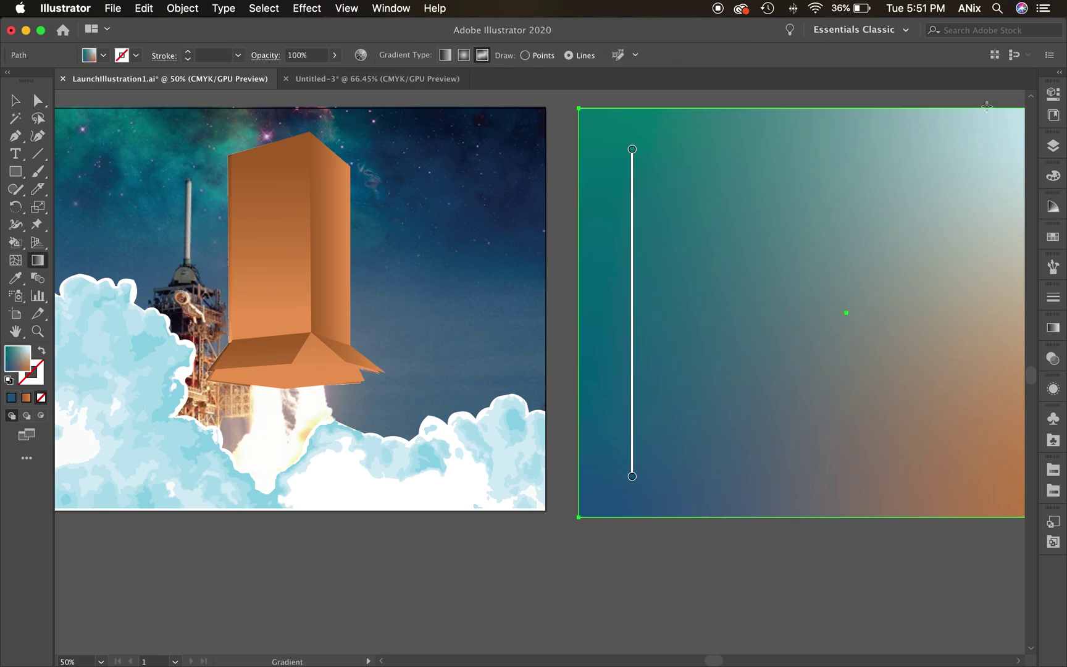
left_click(998, 165)
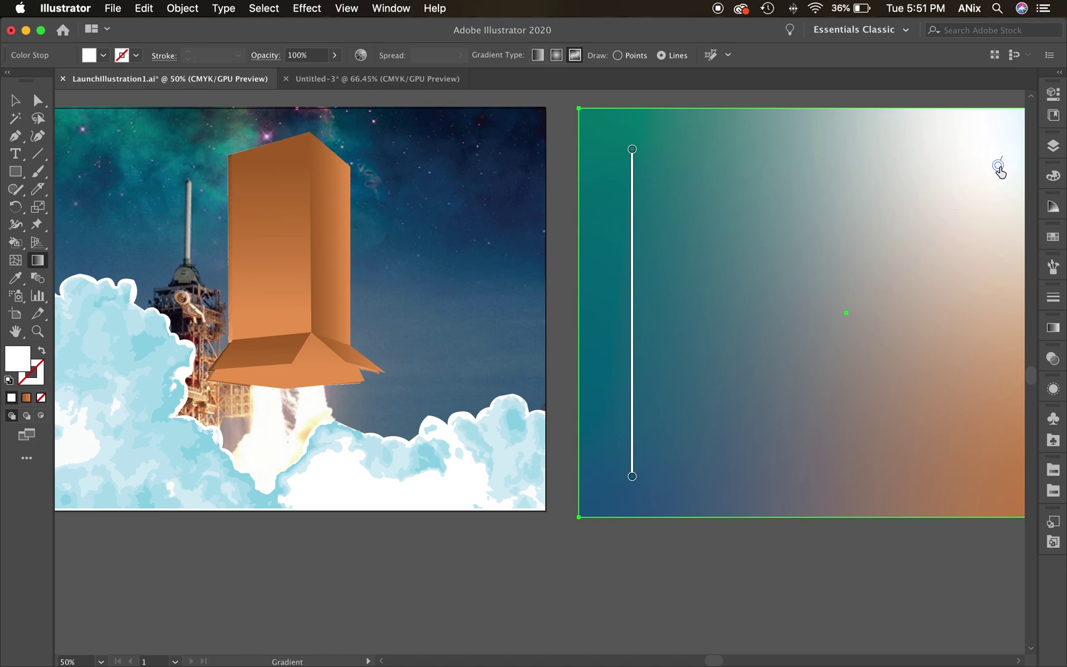
double_click(997, 166)
left_click(808, 266)
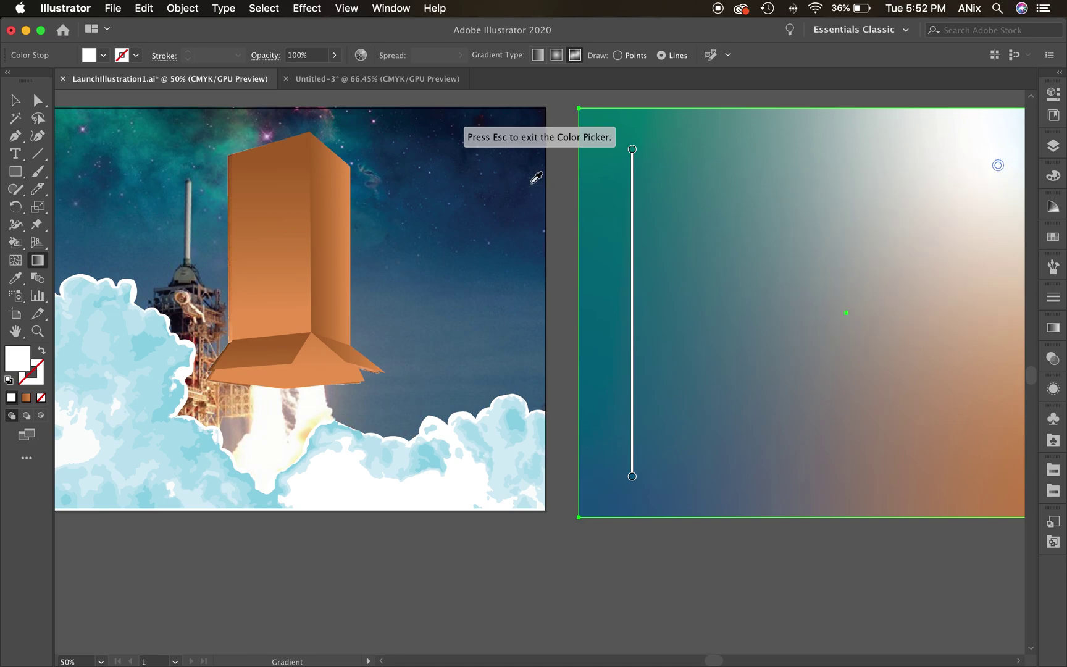
left_click(445, 128)
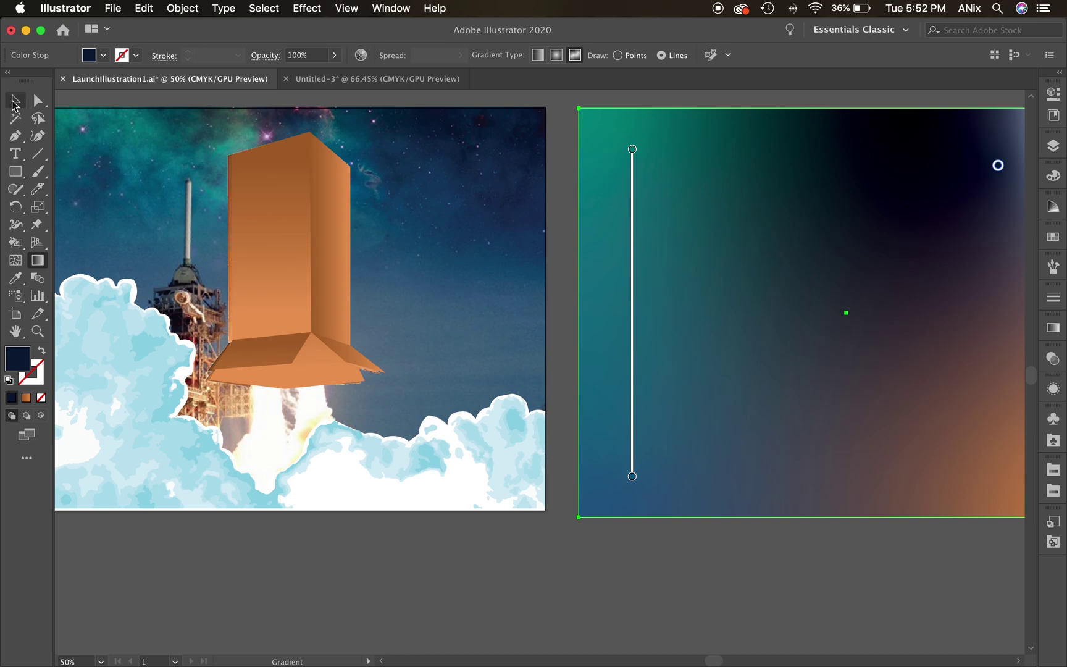
left_click(14, 101)
left_click(38, 260)
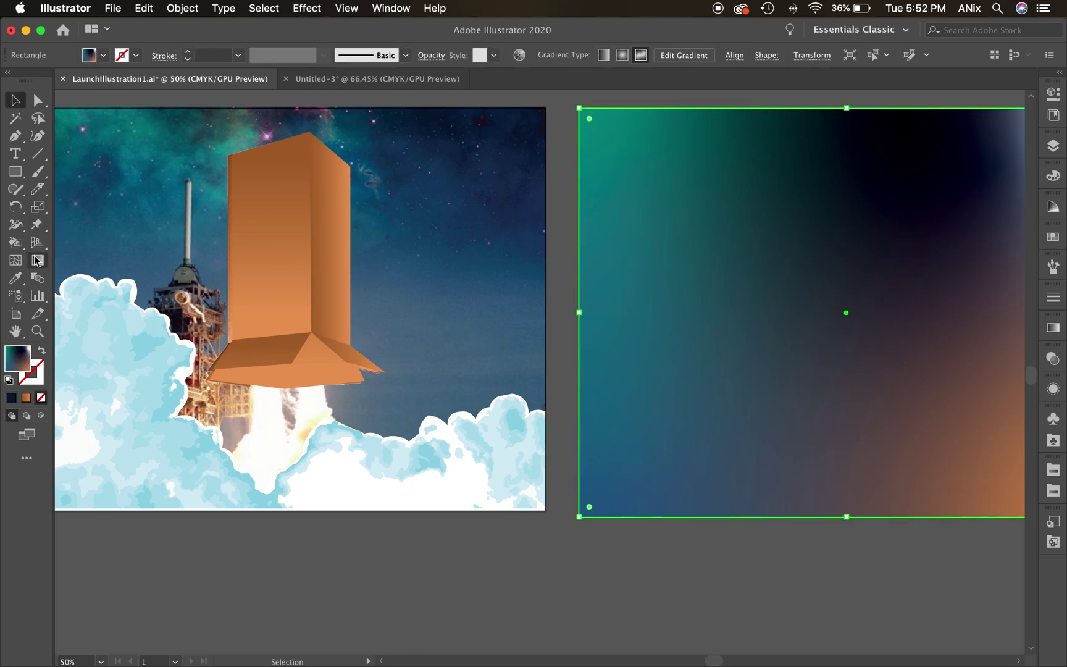
Step: Add a light-grey gradient stop at the rectangle's right edge
left_click(1012, 329)
double_click(1012, 328)
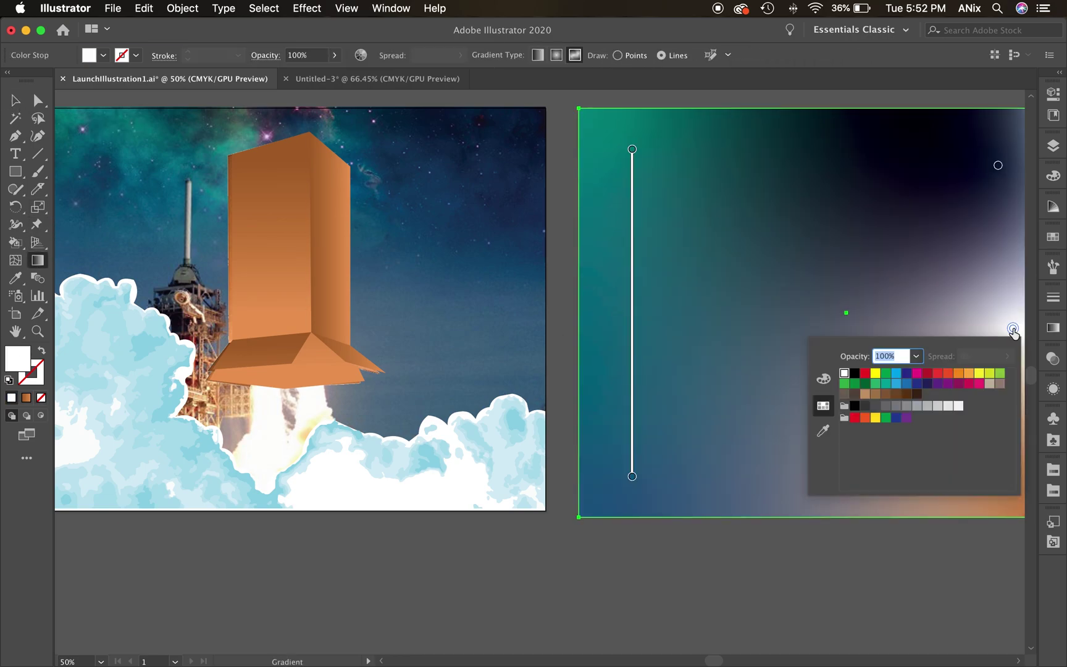
left_click(948, 405)
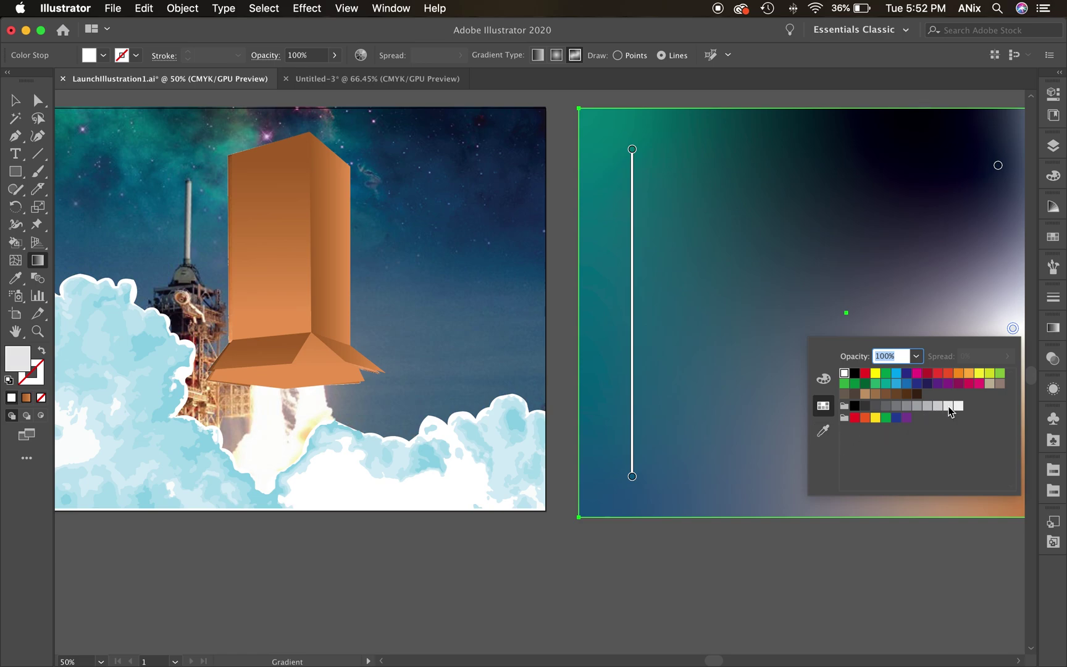
left_click(1012, 328)
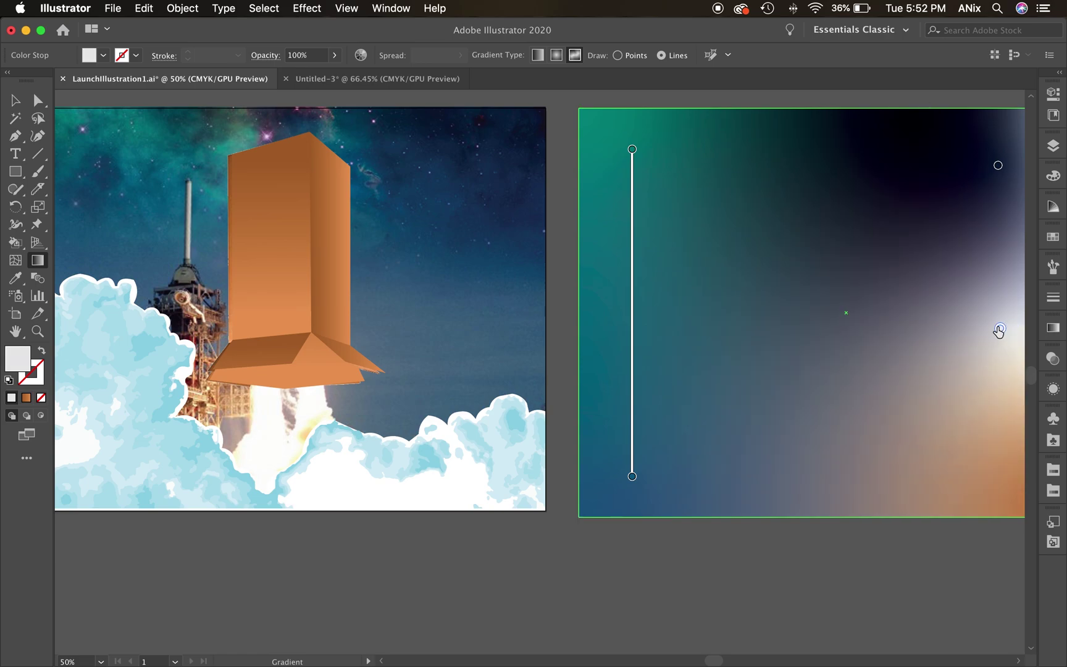
Step: Draw a curving line of stops from the right edge to the bottom edge, then shift the rectangle left
left_click(991, 327)
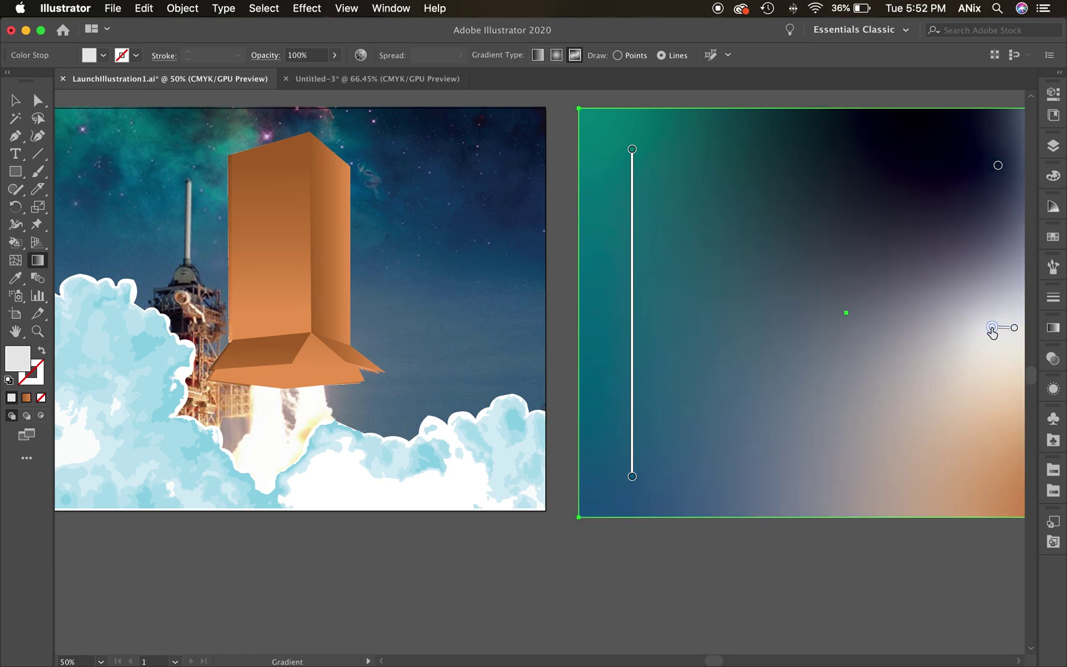
left_click(899, 341)
left_click(762, 375)
left_click(665, 395)
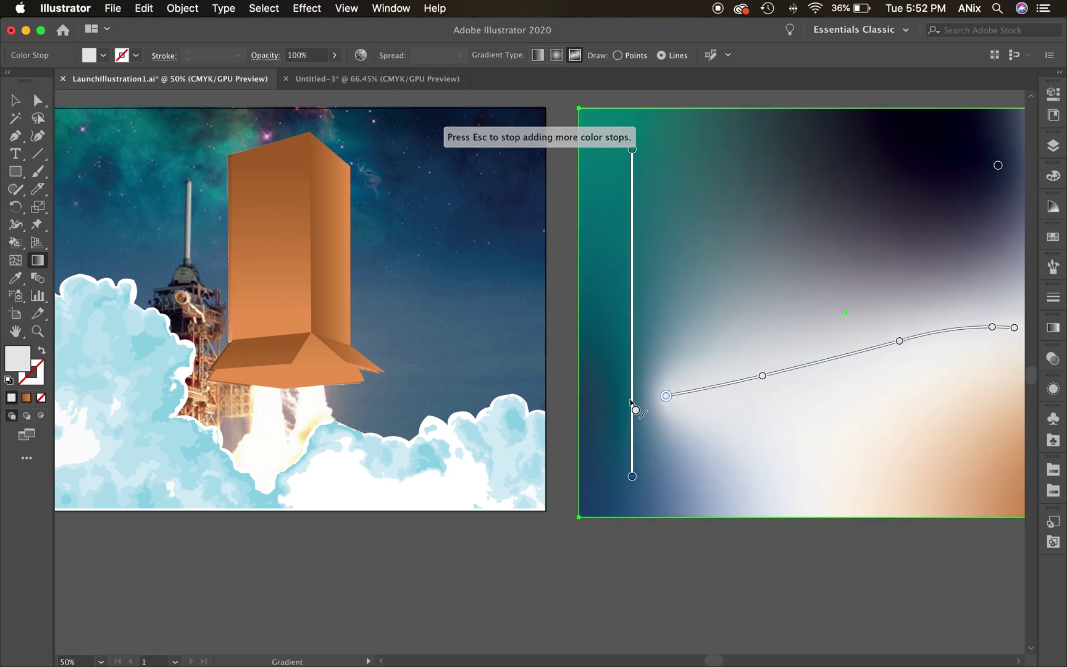
key("Escape")
left_click(665, 395)
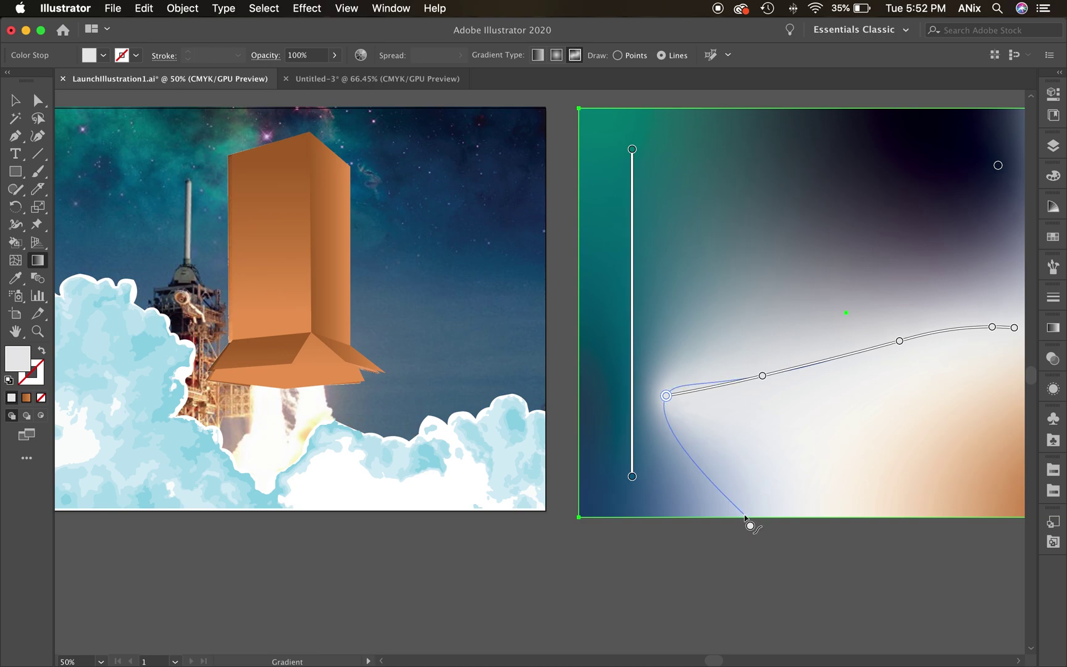
left_click(742, 511)
left_click(16, 99)
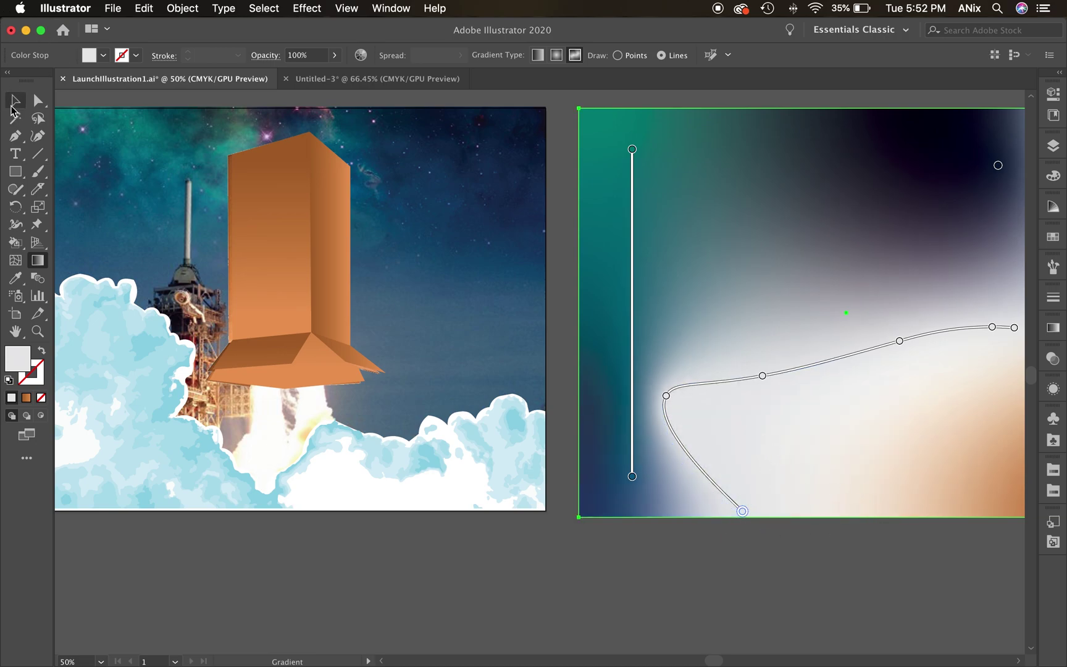
left_click_drag(921, 228, 681, 233)
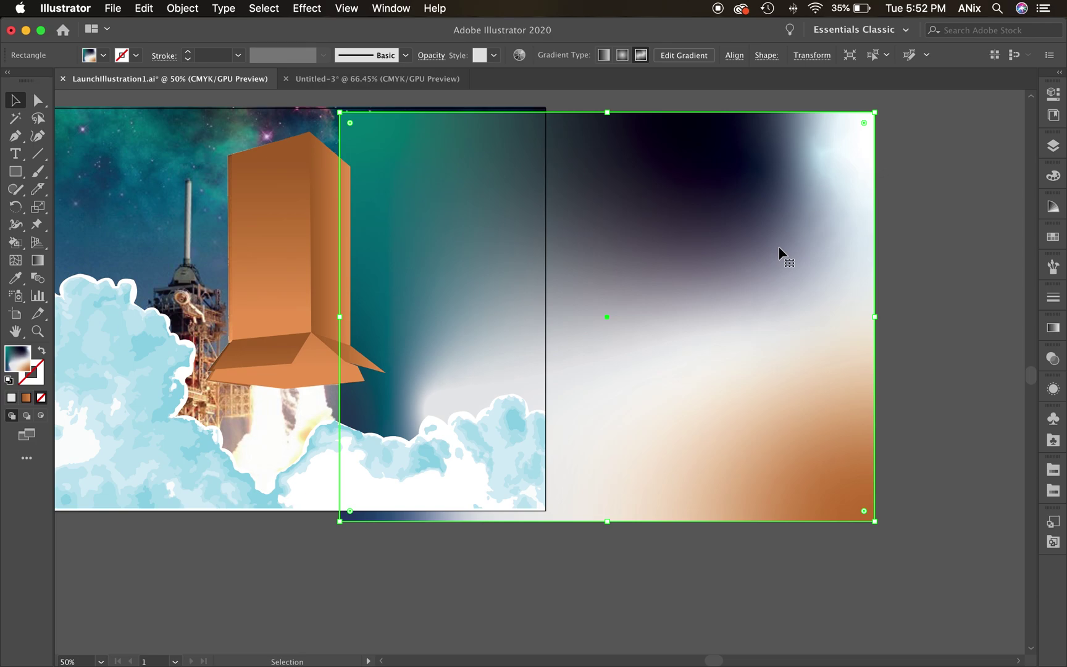
Step: Drag the gradient rectangle left and nudge it to align exactly with the artboard
left_click_drag(780, 253, 447, 241)
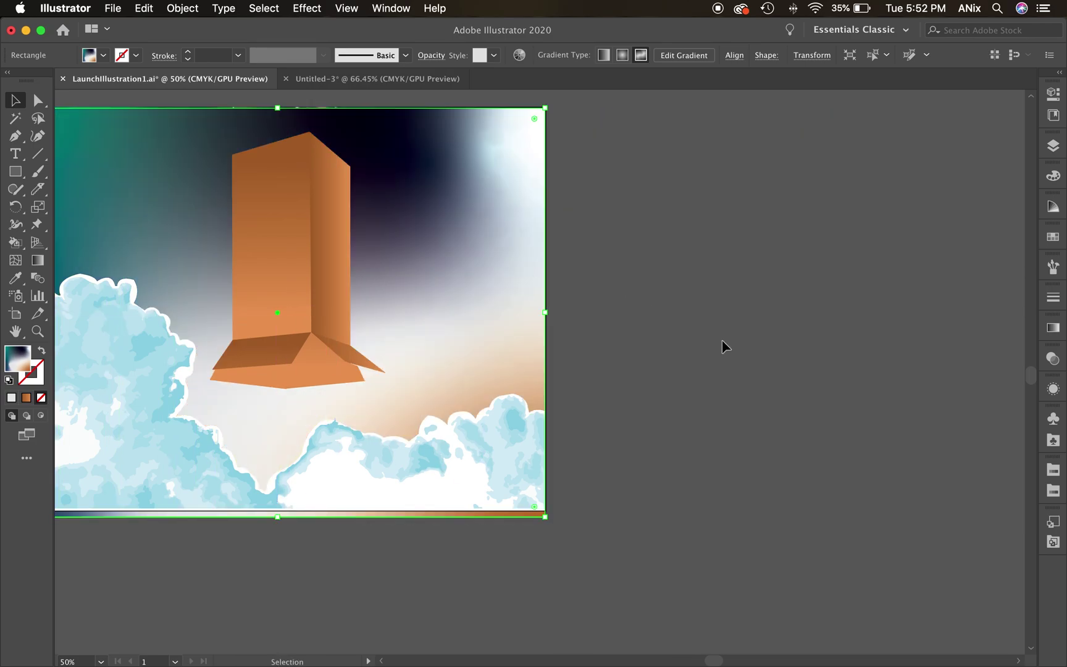
scroll(659, 320, "left", 5)
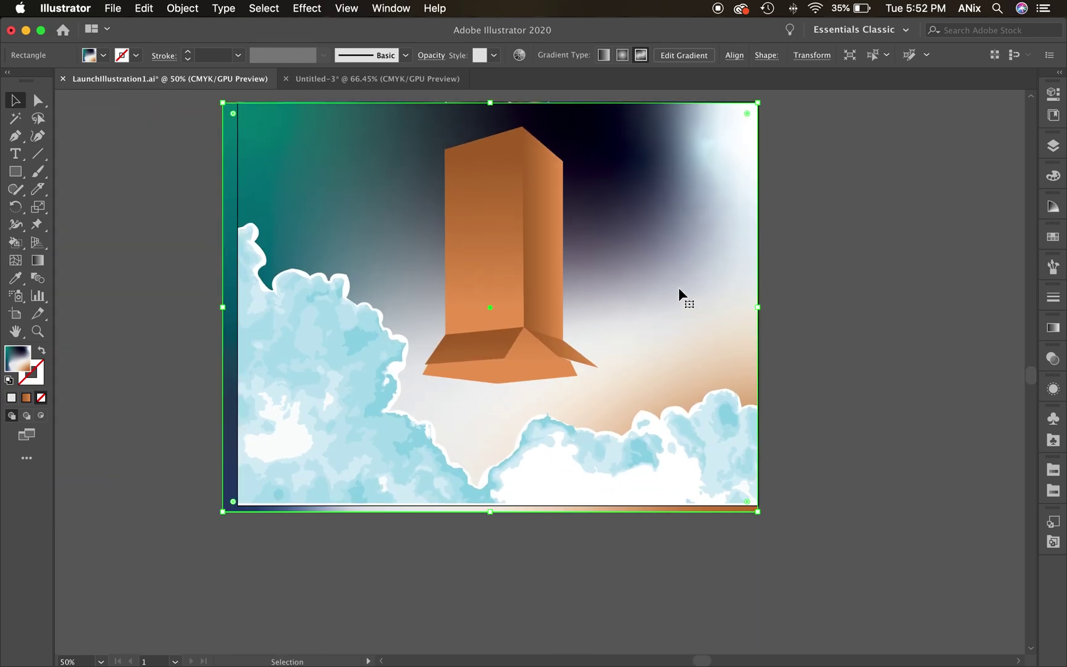
left_click_drag(679, 287, 690, 288)
left_click(986, 334)
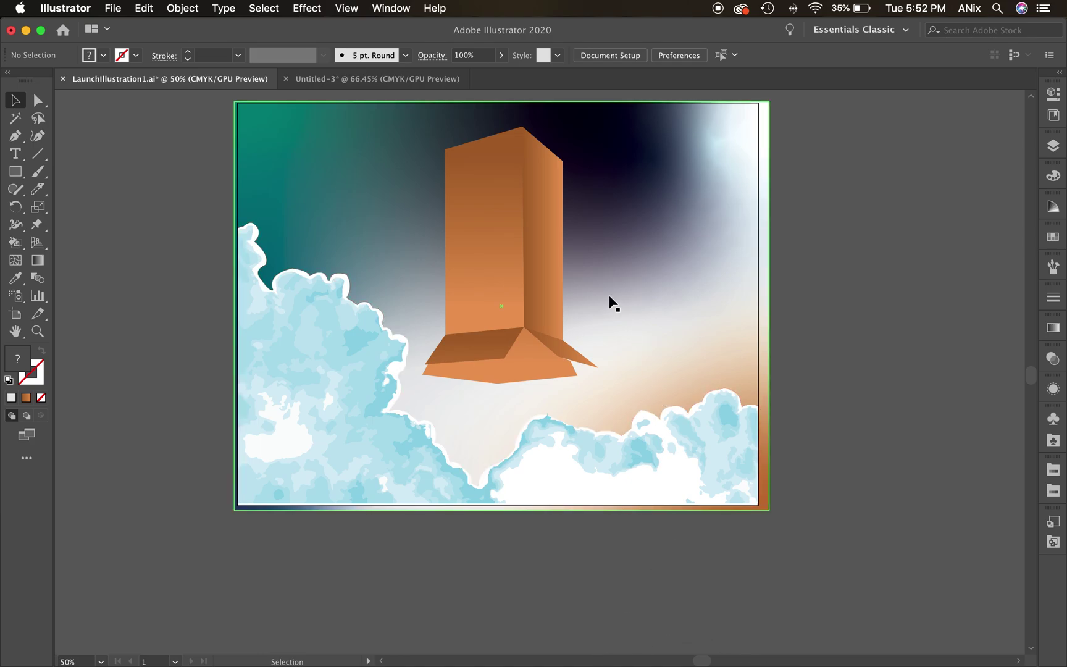
Step: Switch to the Untitled-3 document with the greyscale launch scene
left_click(398, 79)
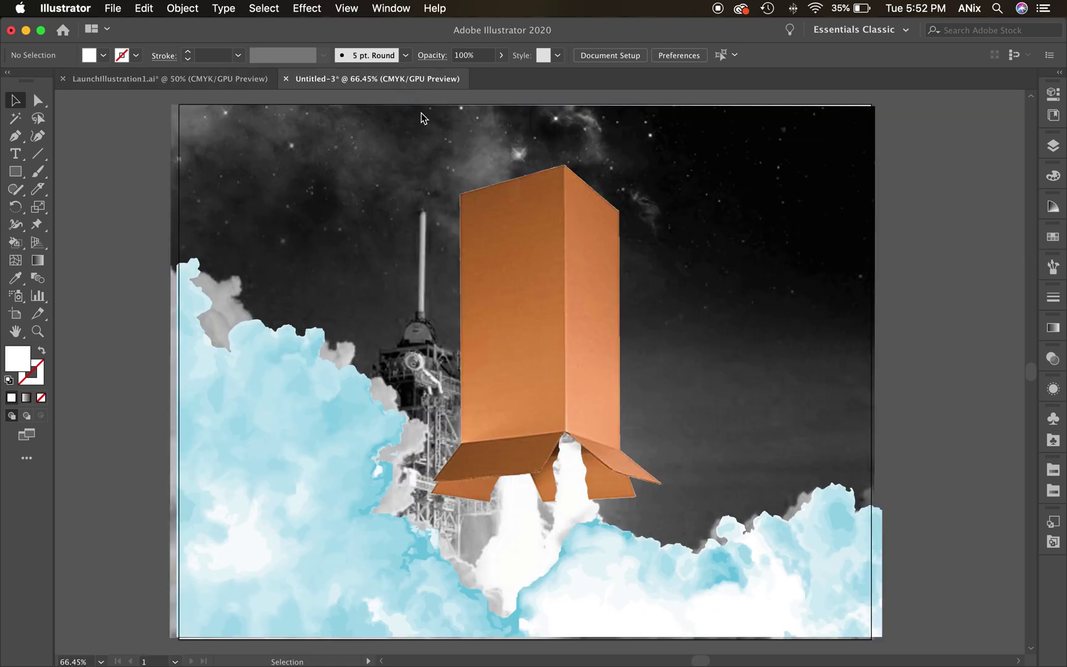